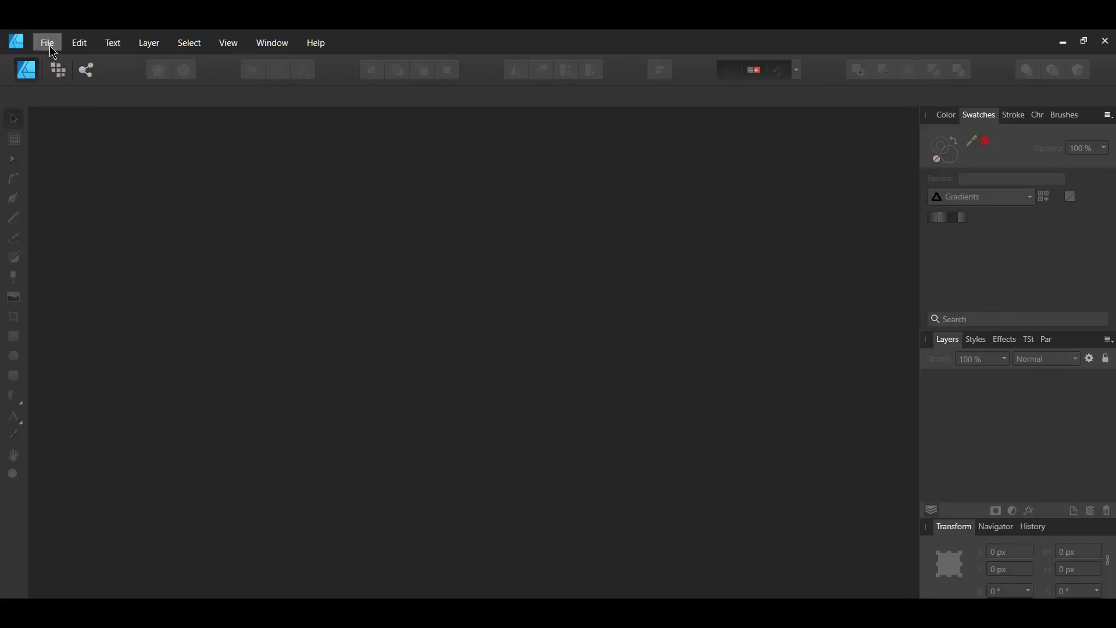
Step: Create a new web document in pixels with an artboard of 256 × 256 px
left_click(51, 47)
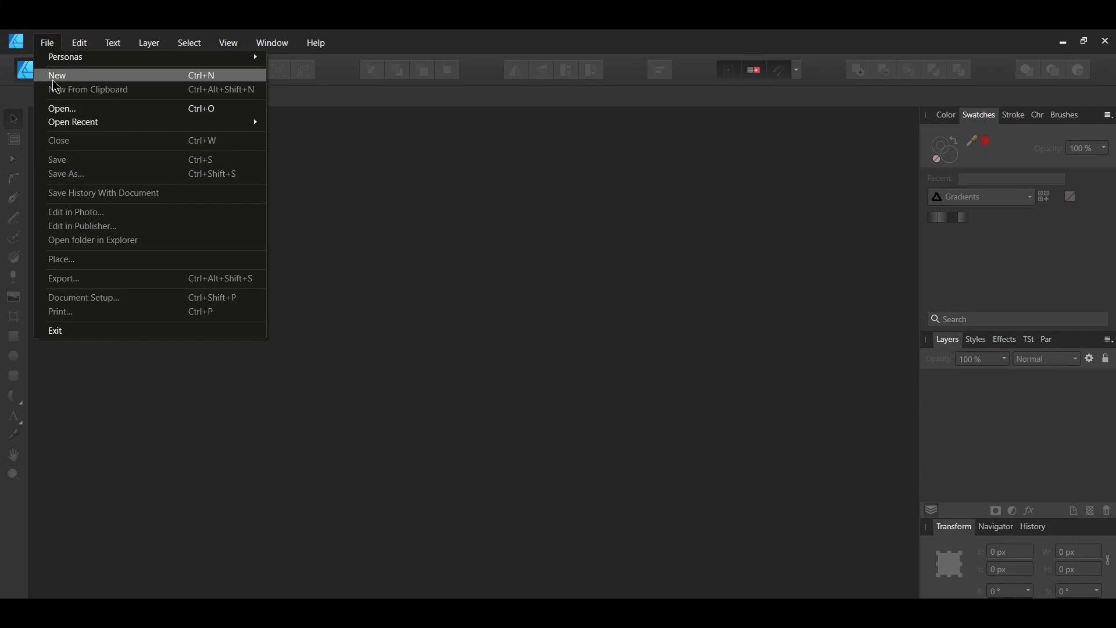
left_click(52, 80)
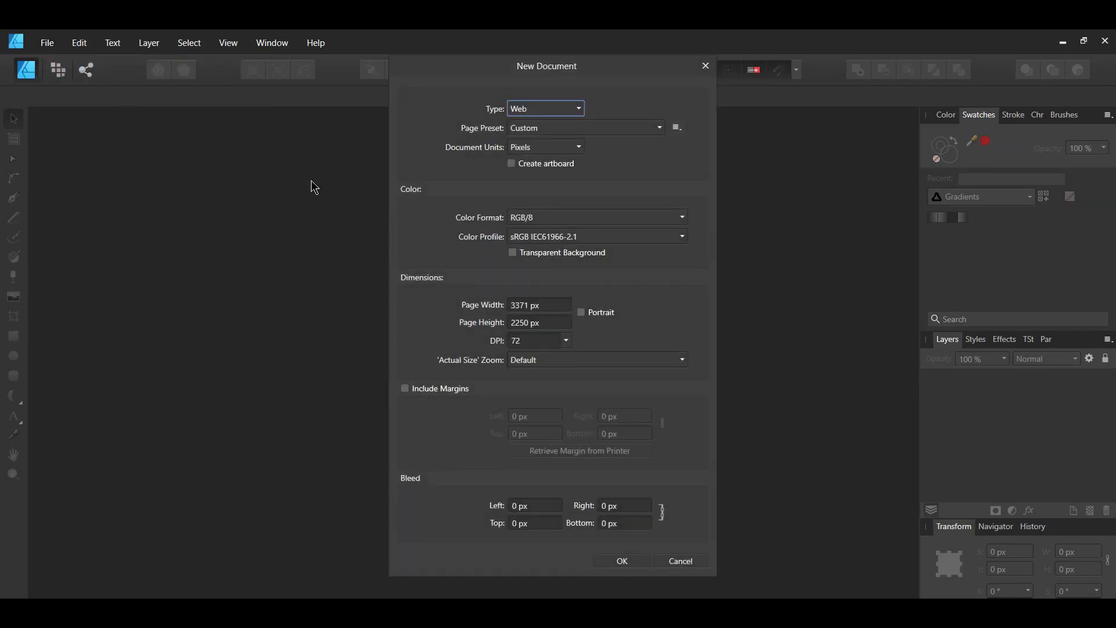
left_click(510, 165)
left_click(622, 561)
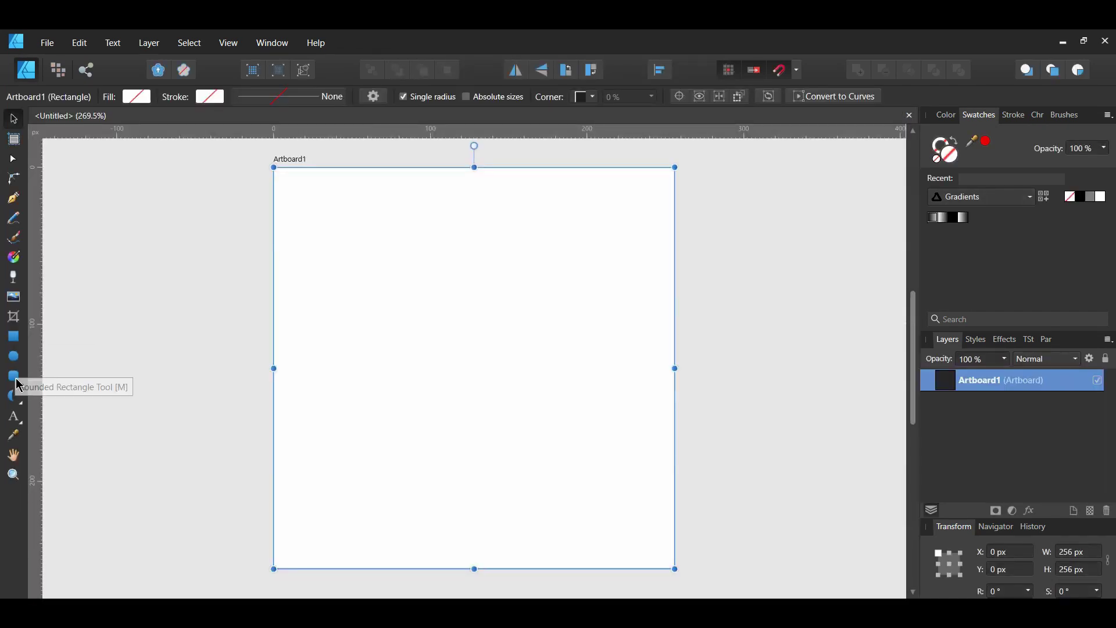
Step: Draw a rounded rectangle about 116 × 78 px and centre it horizontally and vertically on the artboard
left_click(14, 376)
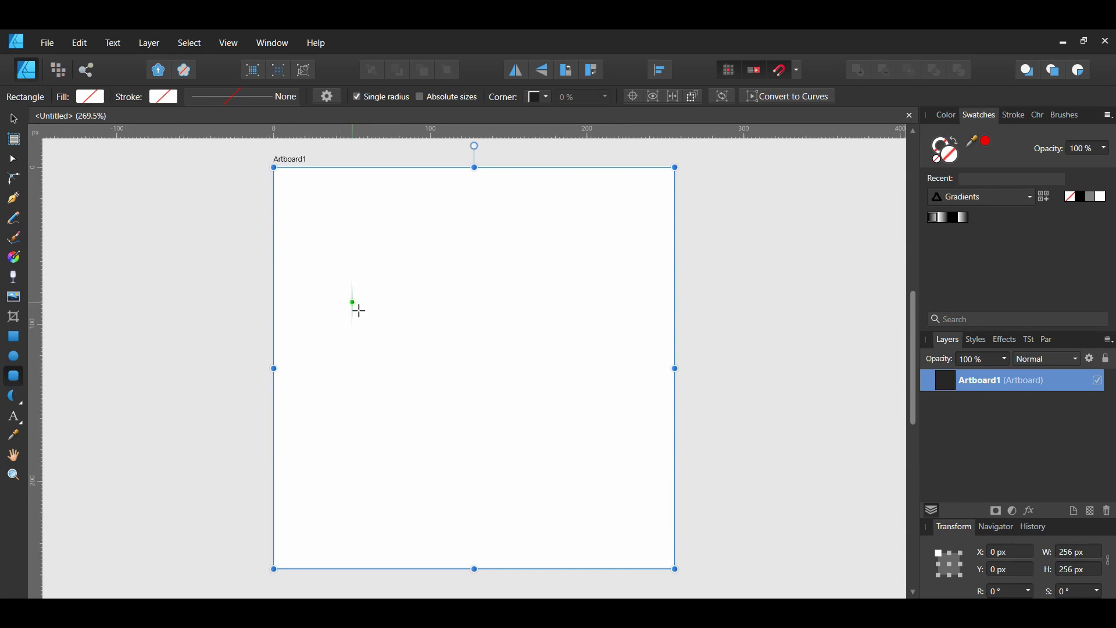
mouse_move(352, 303)
left_mouse_down()
mouse_move(501, 379)
mouse_move(534, 425)
left_mouse_up()
left_click(660, 70)
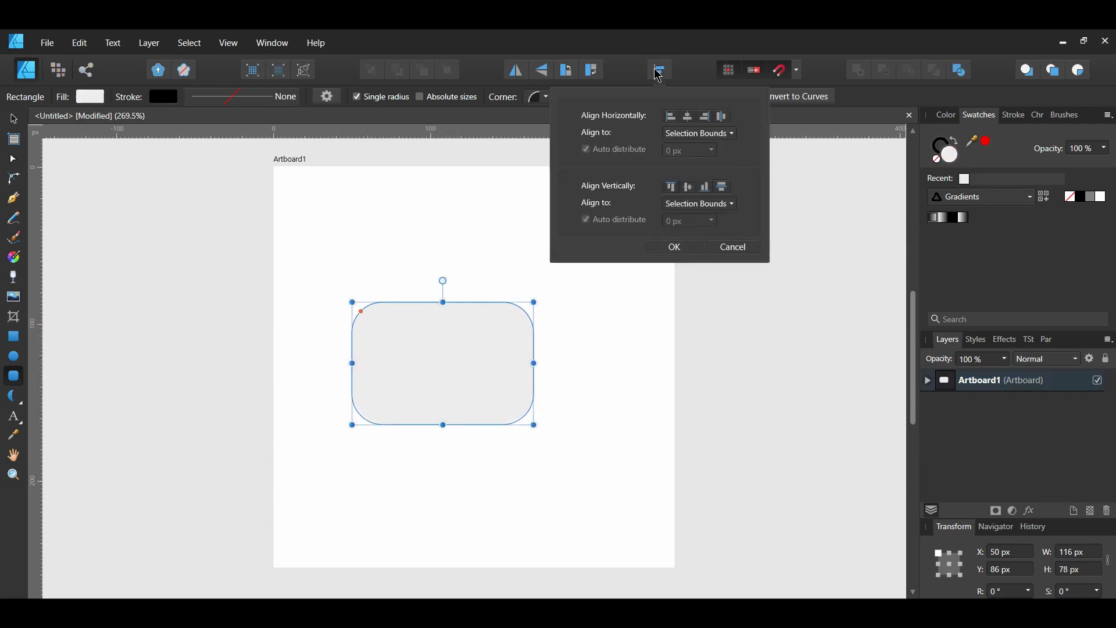
left_click(687, 116)
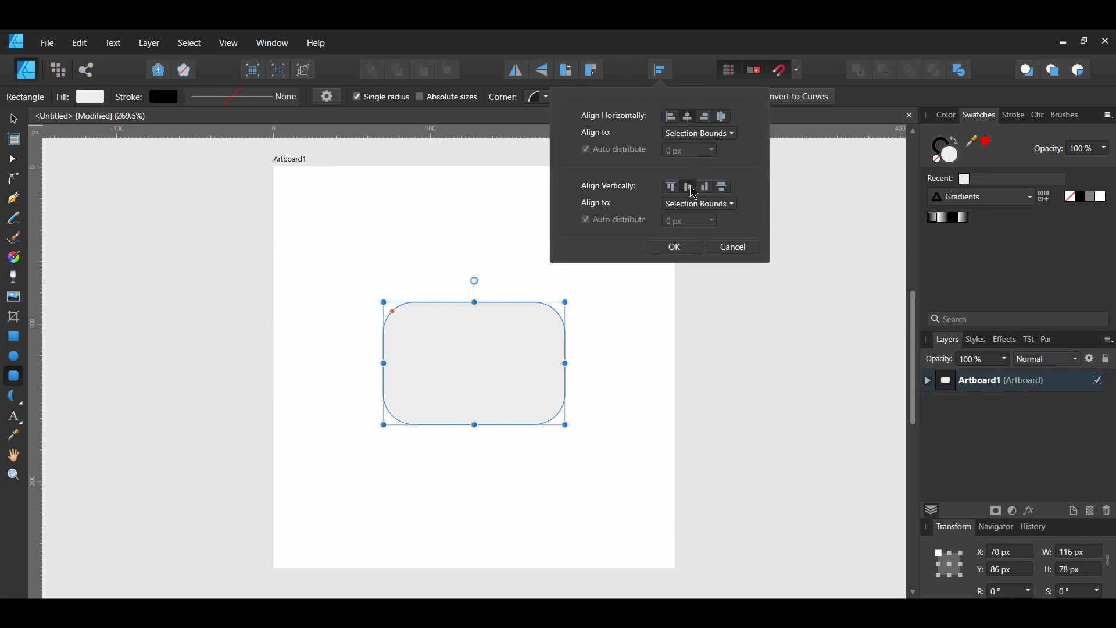
left_click(689, 187)
left_click(677, 246)
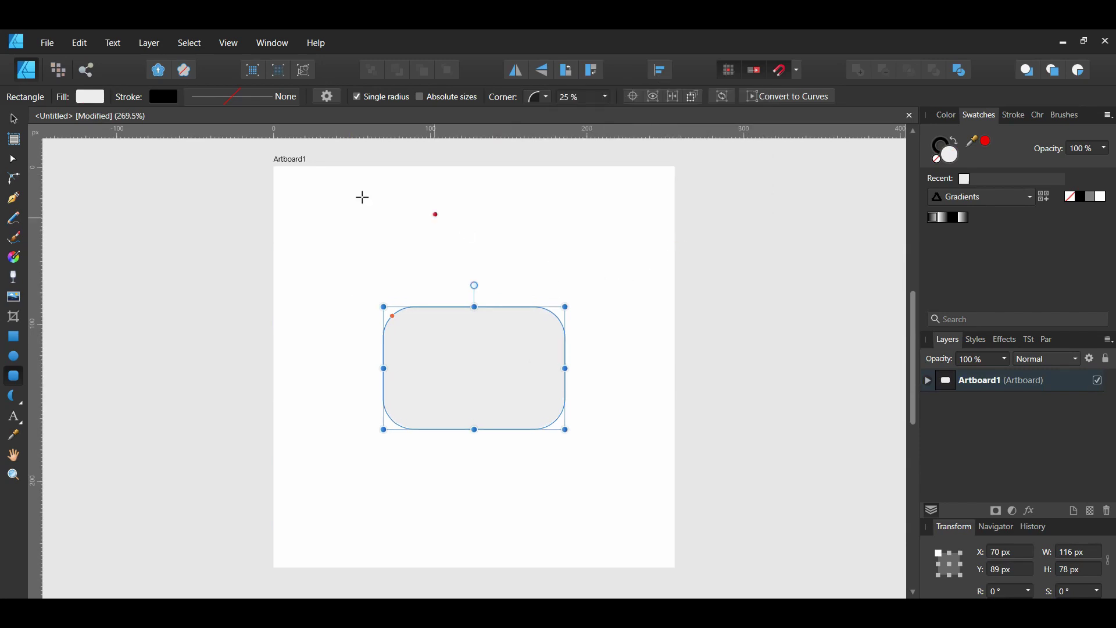
Step: Give the rounded rectangle a black outline with a stroke width of 1 pt
left_click(13, 121)
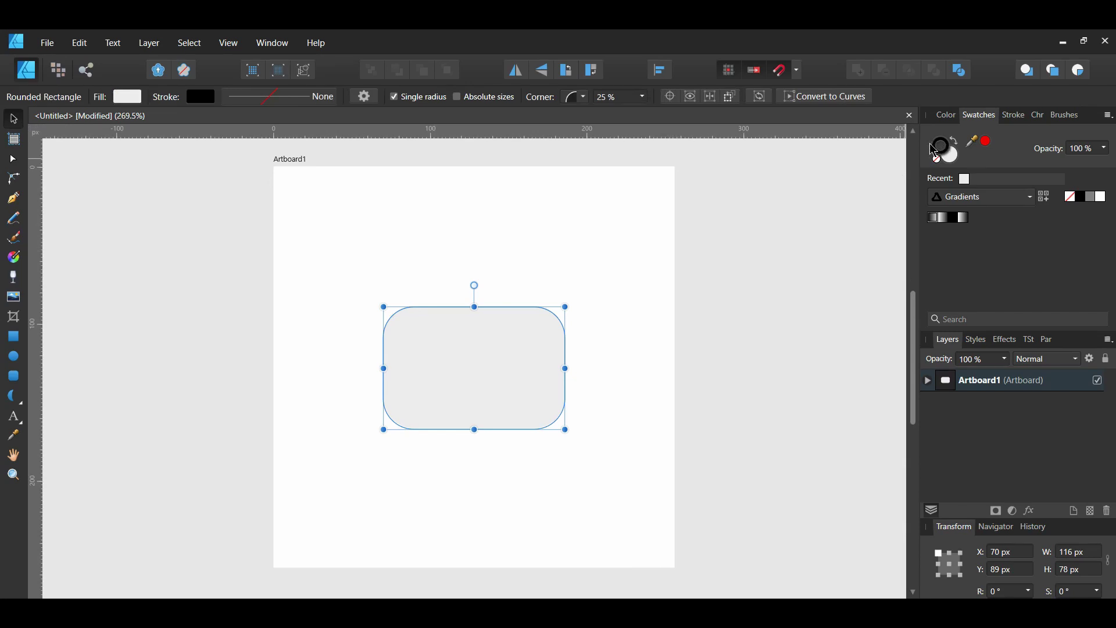
left_click(284, 103)
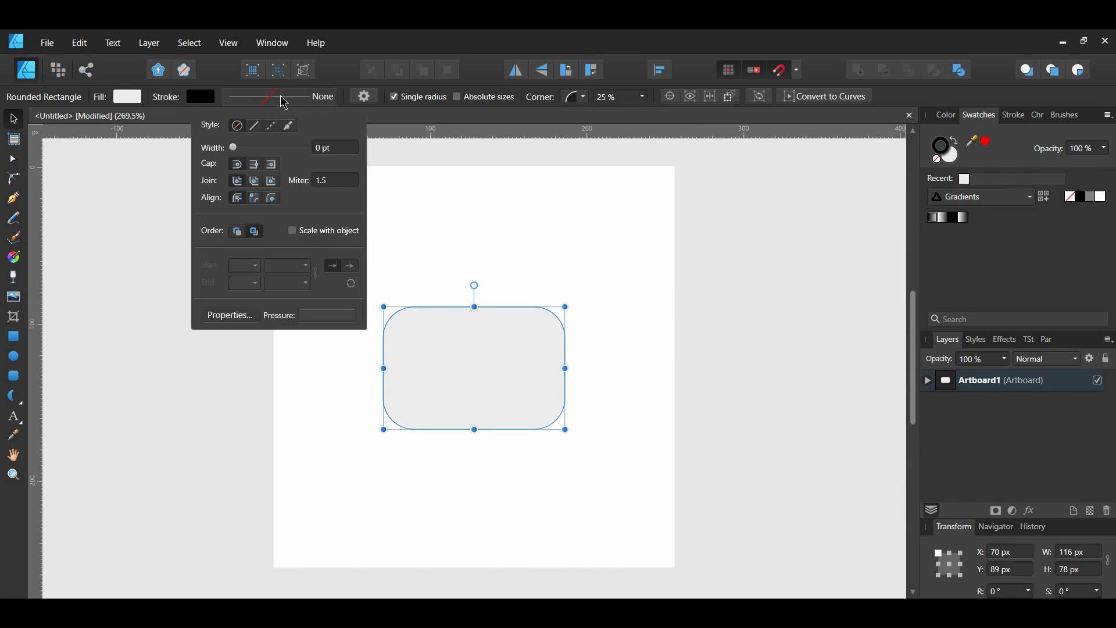
left_click(335, 147)
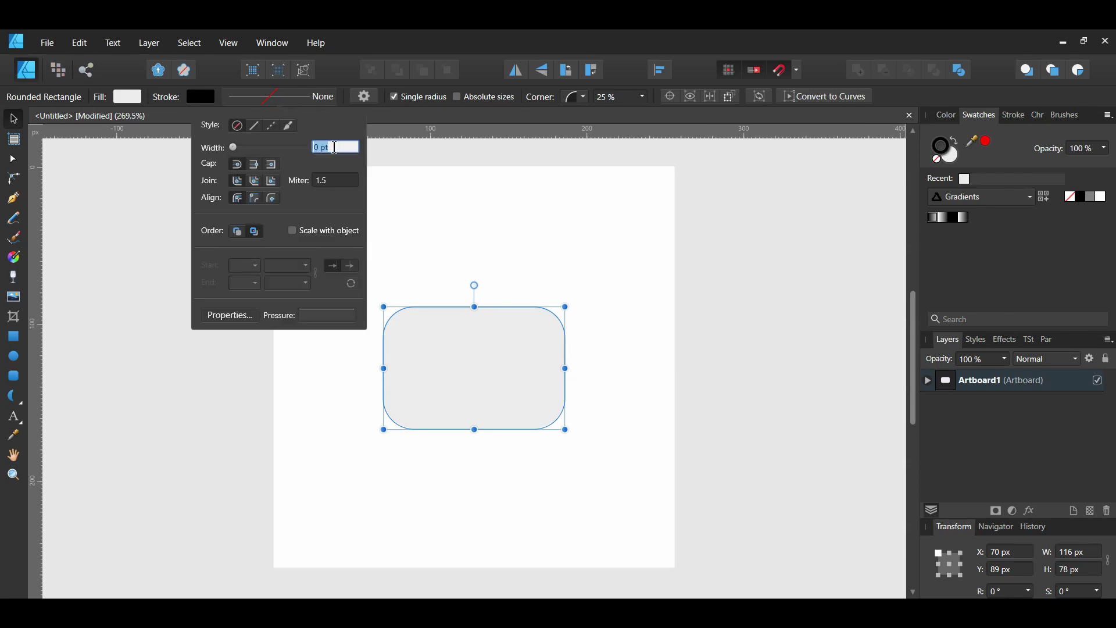
type("1")
key("Return")
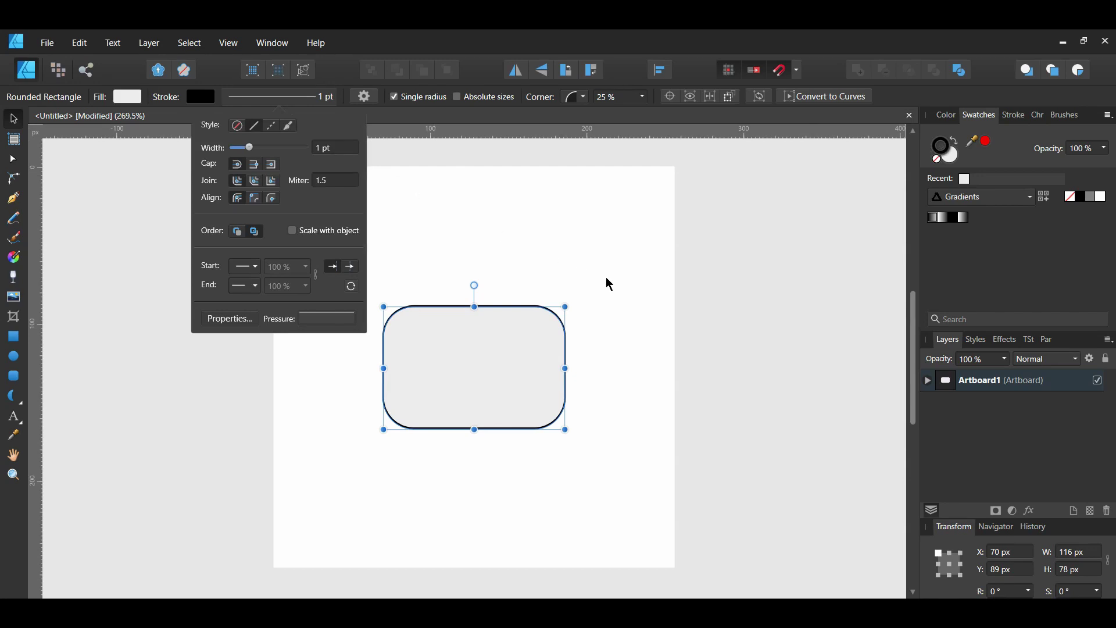
Step: Draw a triangle about 110 × 55 px over the rounded rectangle, horizontally centred on it
left_click(21, 403)
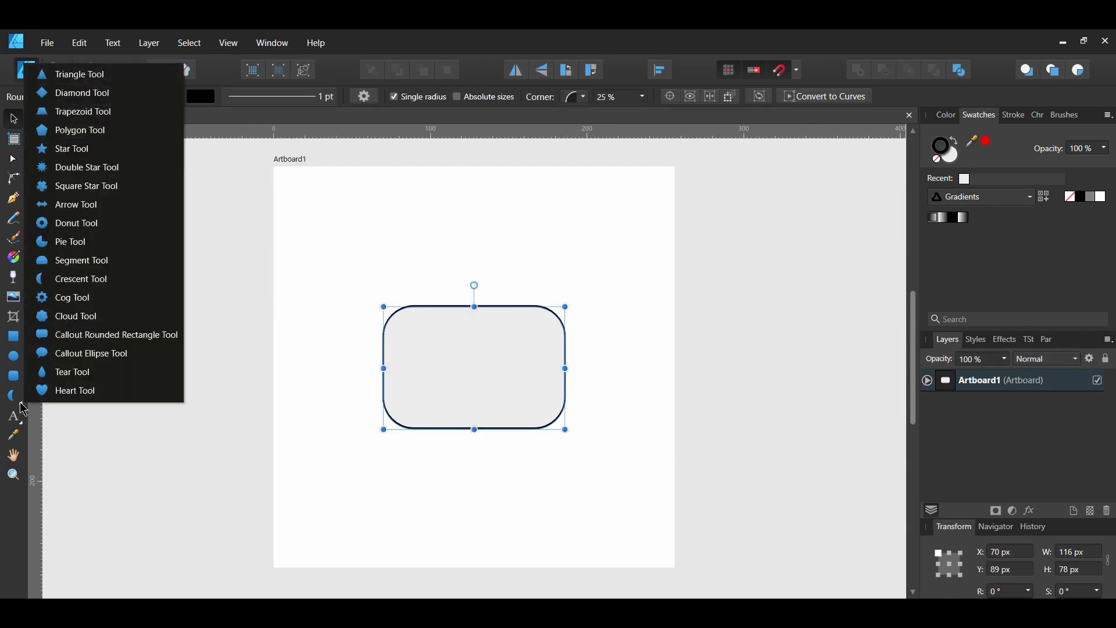
left_click(124, 75)
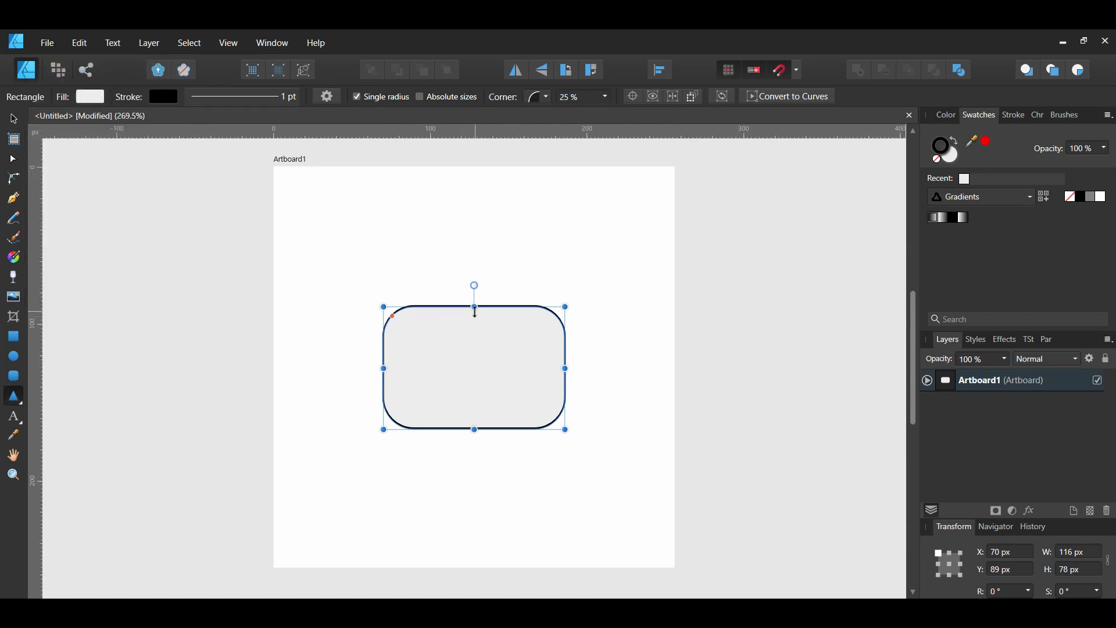
mouse_move(486, 261)
left_mouse_down()
mouse_move(416, 366)
mouse_move(350, 368)
mouse_move(431, 281)
mouse_move(443, 302)
left_mouse_up()
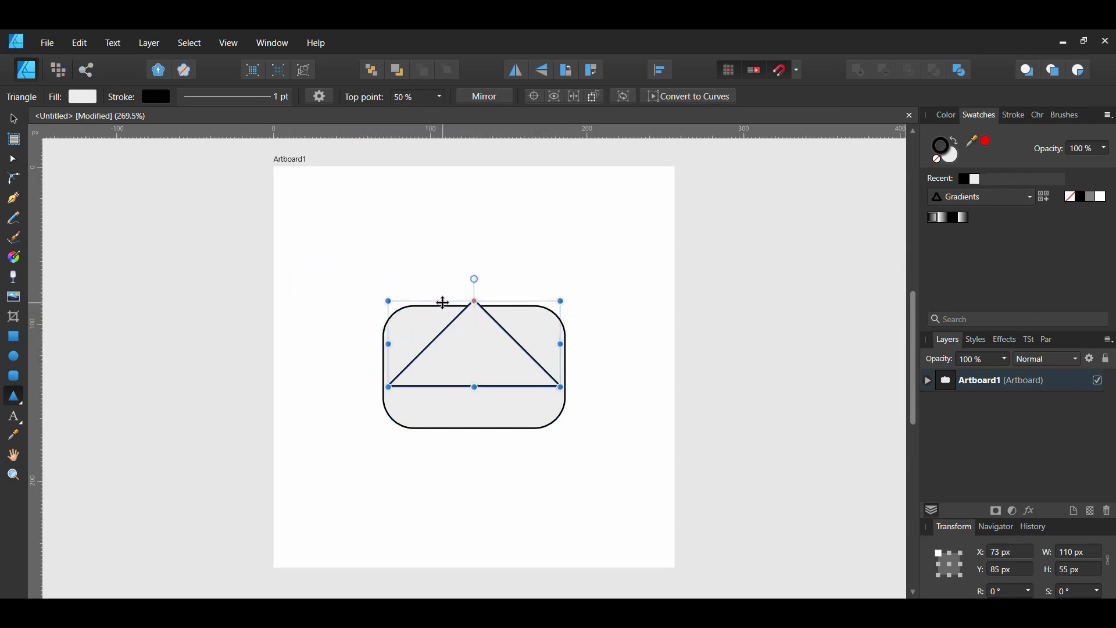
left_click(14, 118)
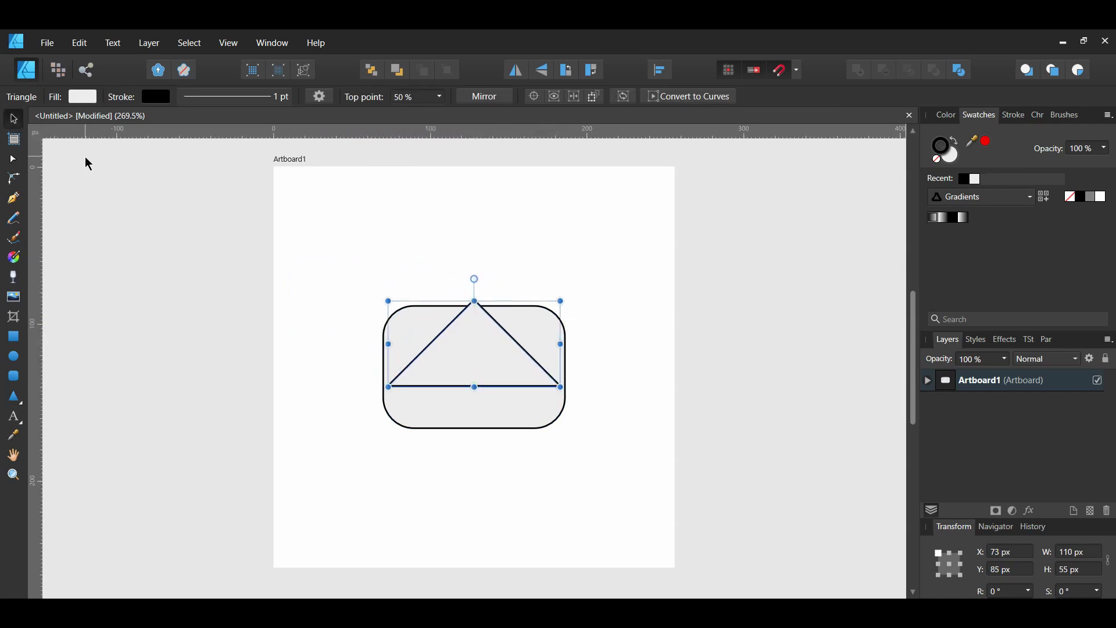
Step: Flip the triangle vertically to form the envelope flap and clip it inside the rounded rectangle
left_click(542, 70)
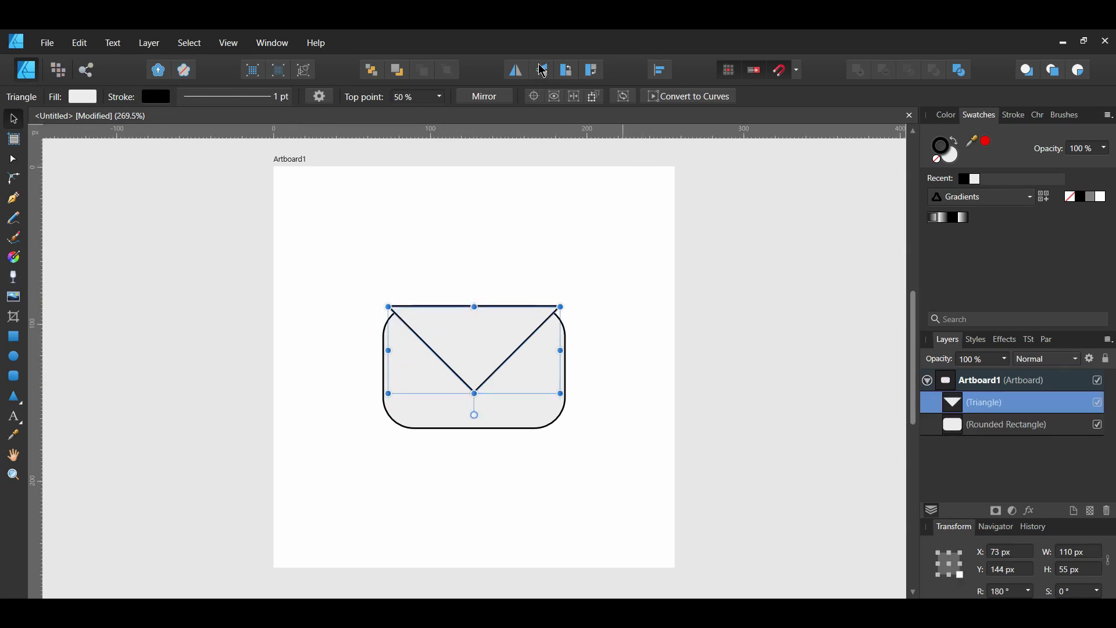
left_click_drag(932, 408, 977, 432)
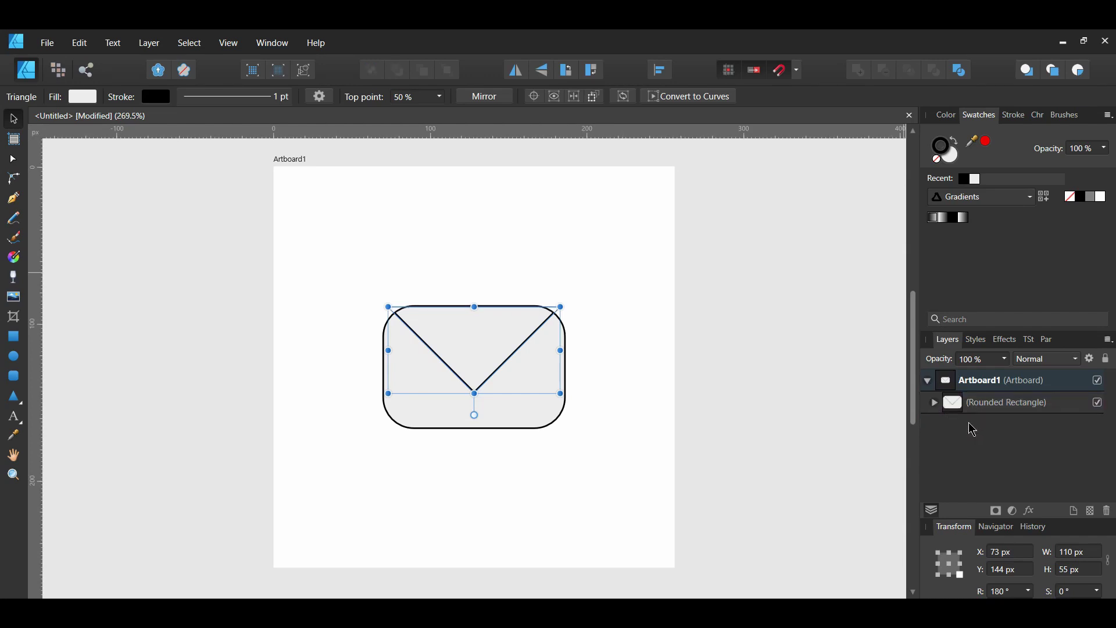
left_click(934, 403)
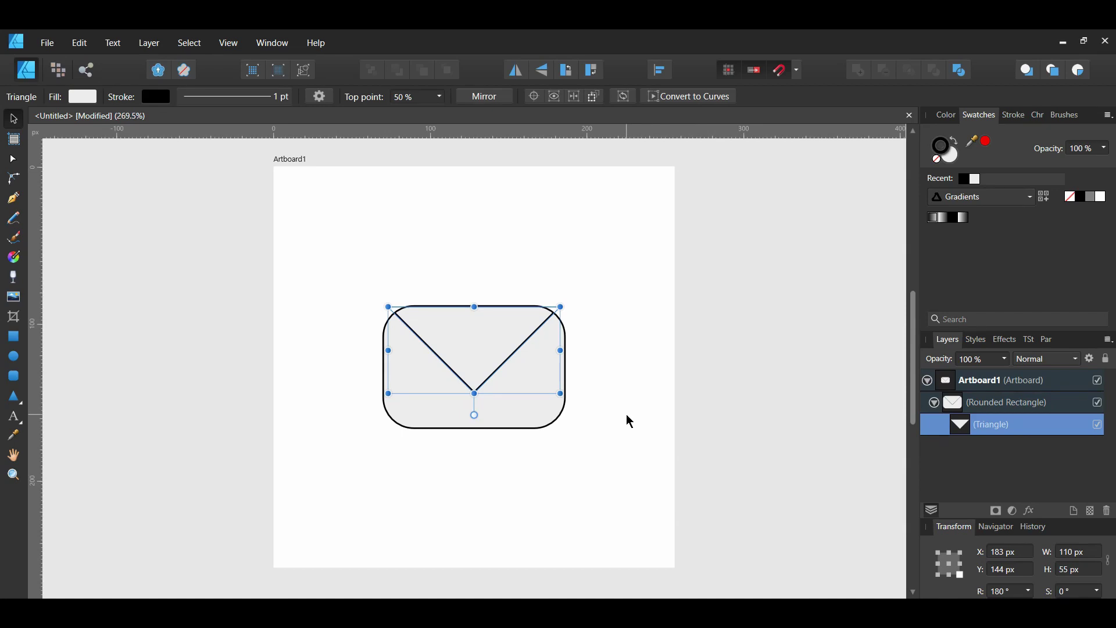
Step: Duplicate the flap triangle, flipping the copy to point upward, and place it at the envelope's lower edge behind the original
key("ctrl+j")
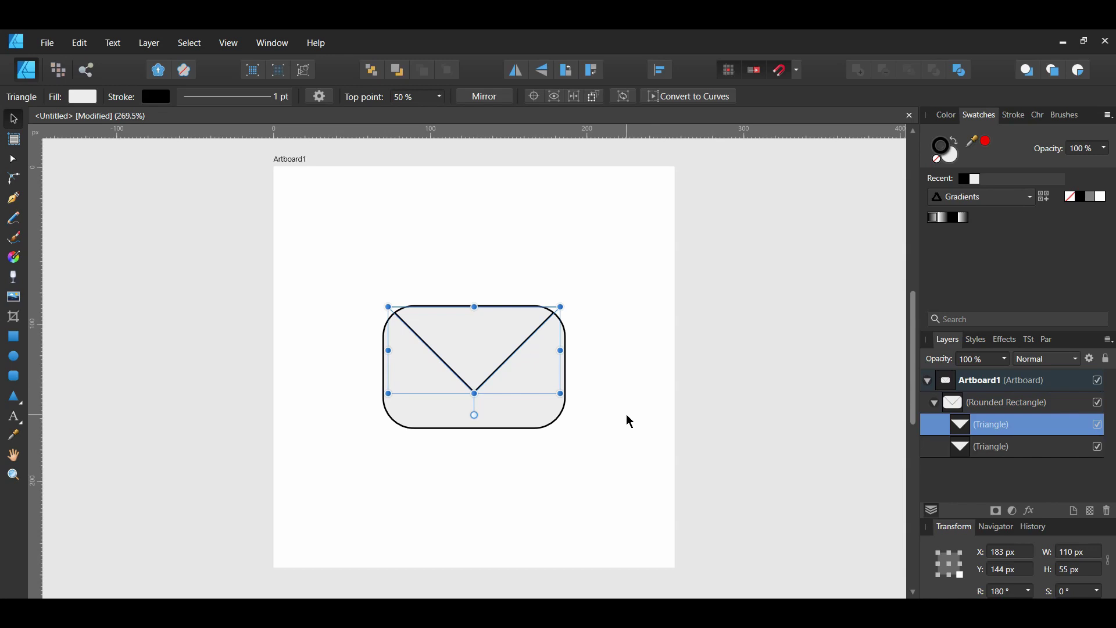
left_click(542, 71)
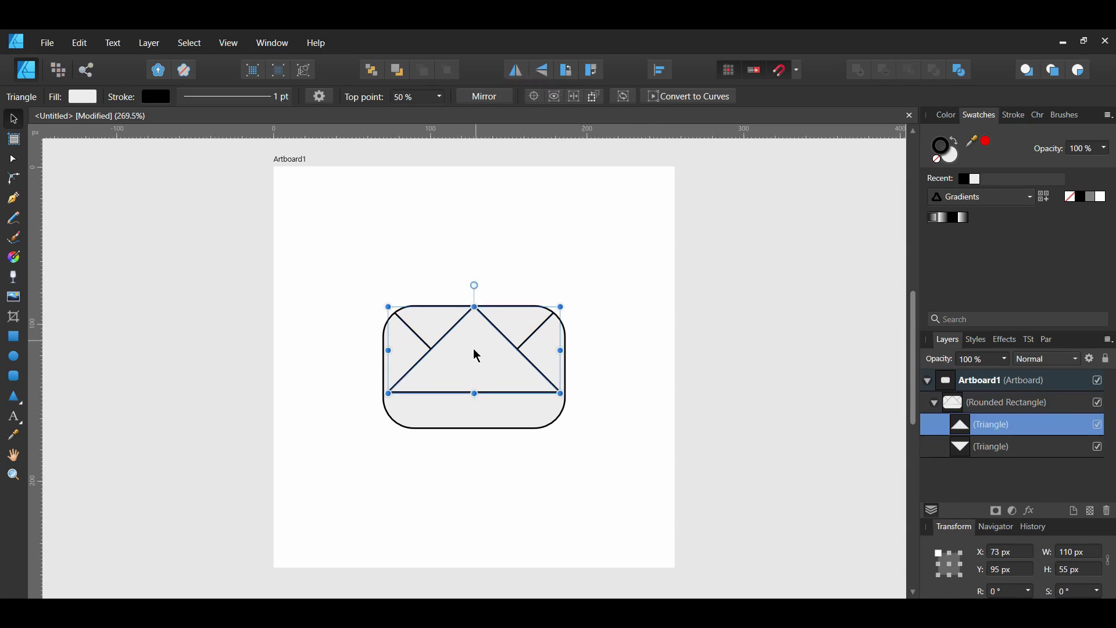
left_click_drag(476, 356, 475, 391)
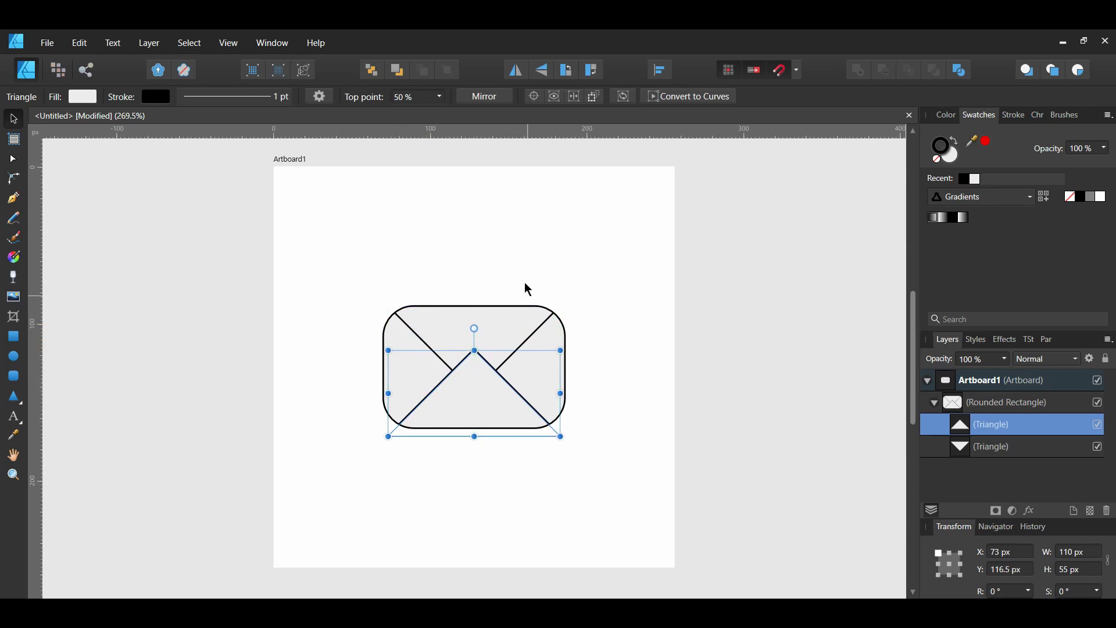
left_click(375, 78)
Step: Set the rounded rectangle's corner radius to 15 %
left_click(475, 317)
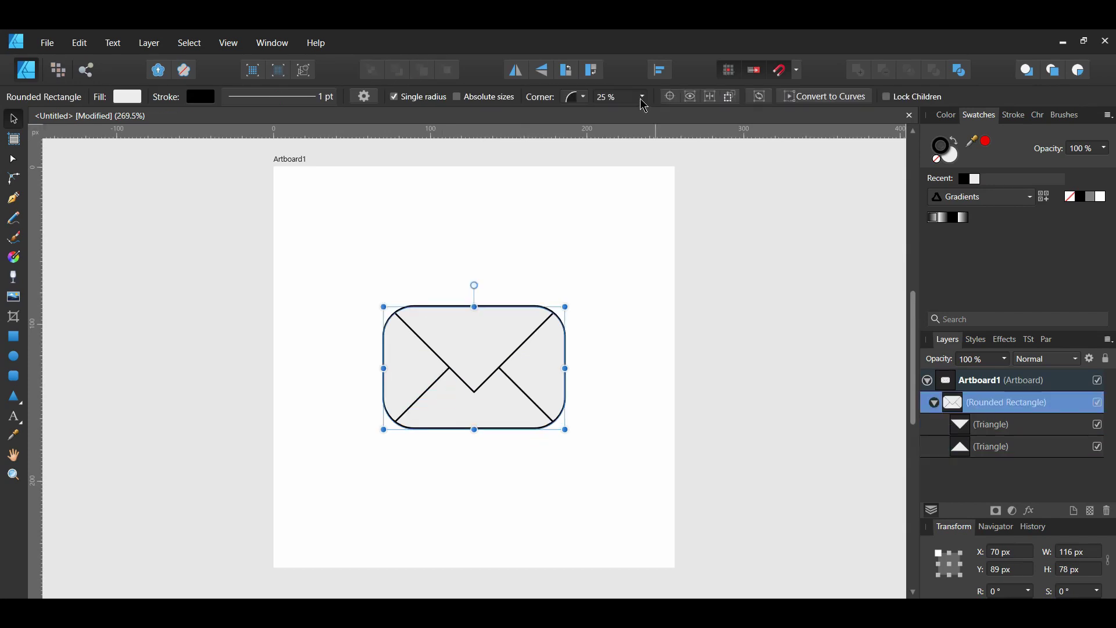
left_click(631, 99)
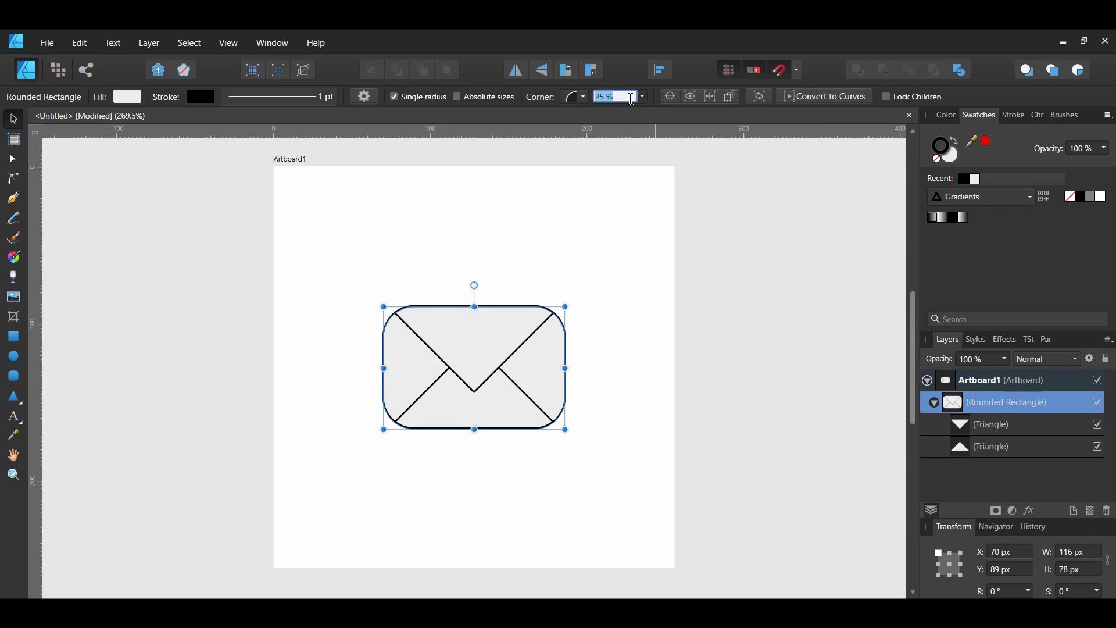
type("15")
key("Return")
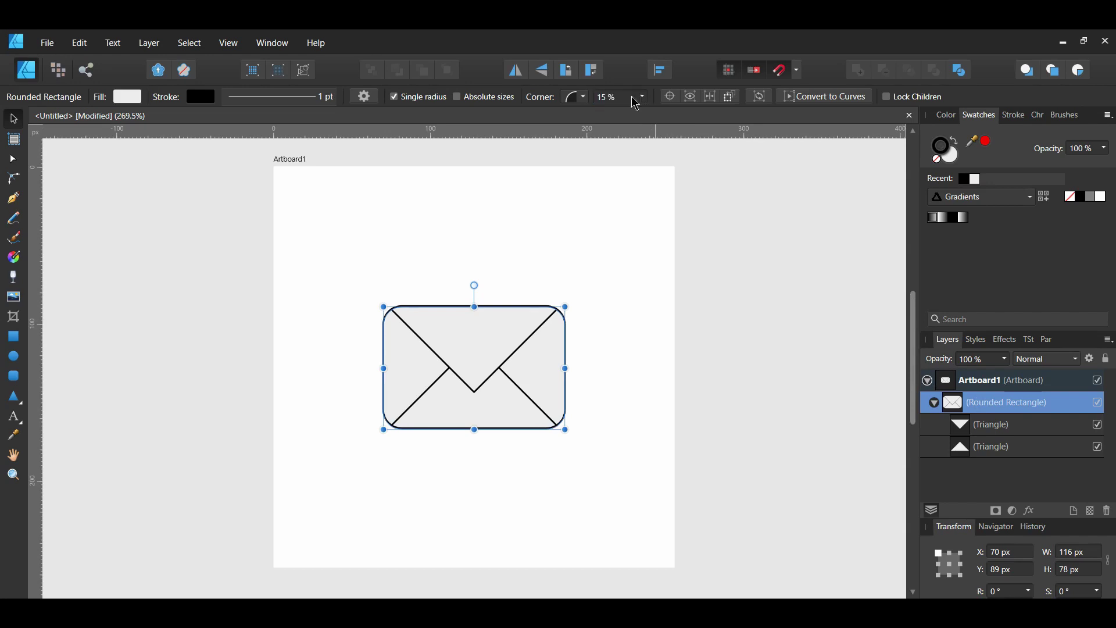
left_click(661, 184)
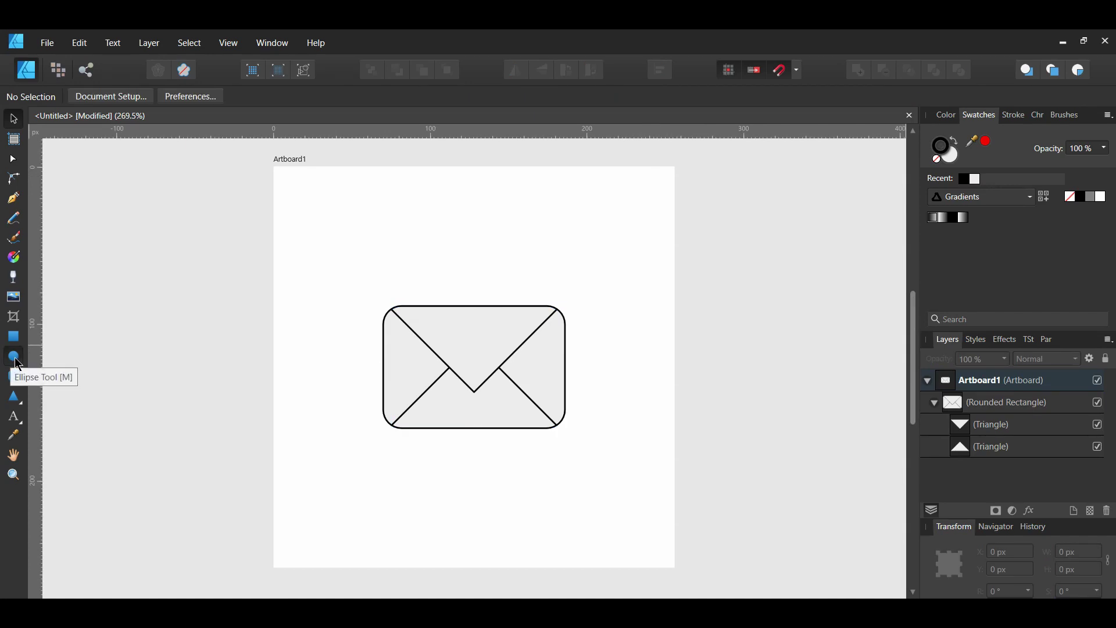
Step: Draw a circle about 164 px in diameter centred on the artboard and remove its stroke
left_click(14, 356)
left_click_drag(487, 379, 614, 483)
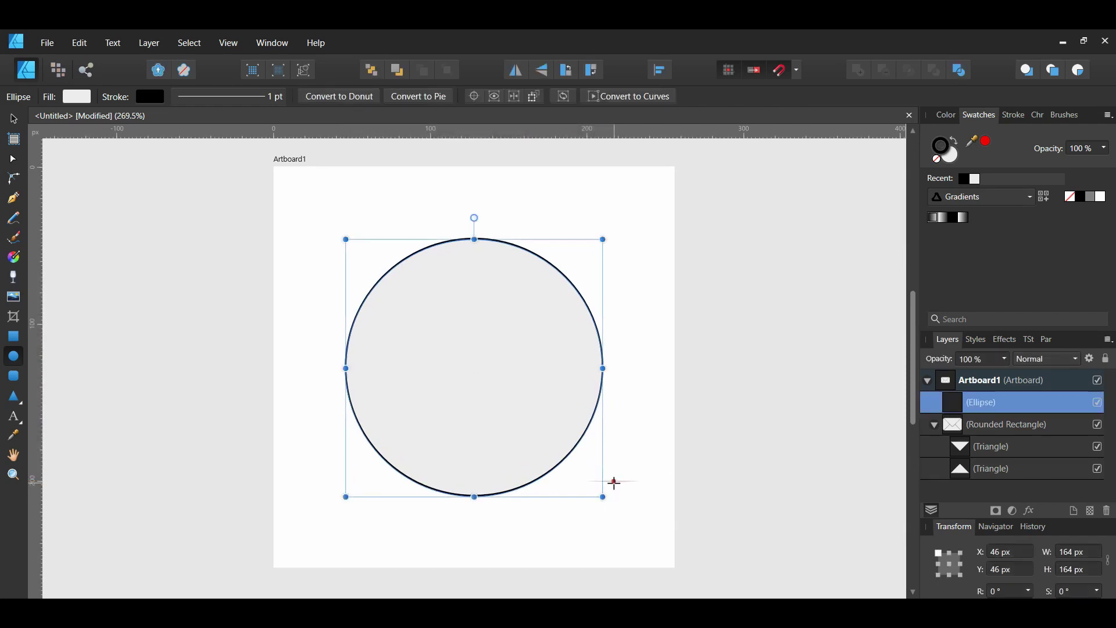
left_click(937, 161)
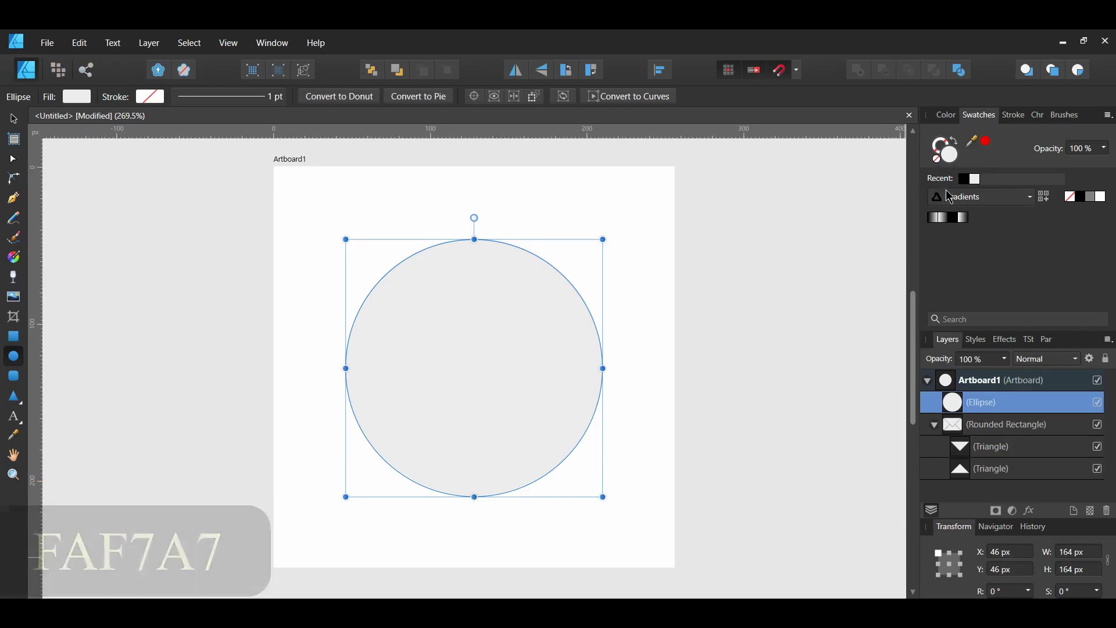
Step: Fill the circle with the colour FAF7A7 and send it behind the envelope
double_click(945, 150)
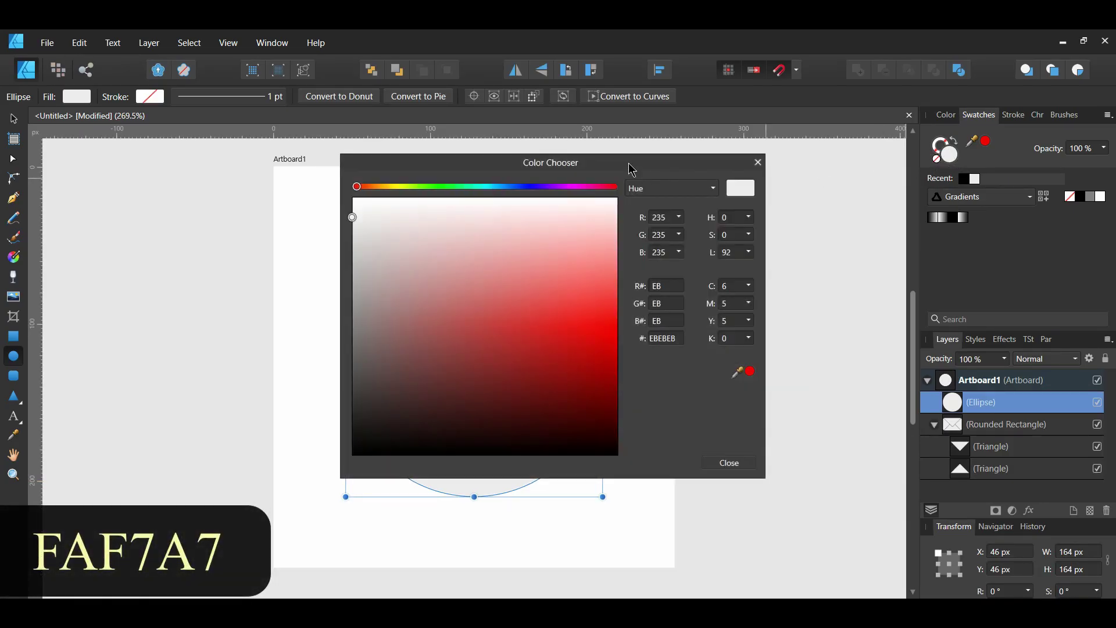
left_click_drag(631, 169, 905, 199)
left_click(938, 315)
type("FA")
key("Tab")
type("F7")
key("Tab")
type("a7")
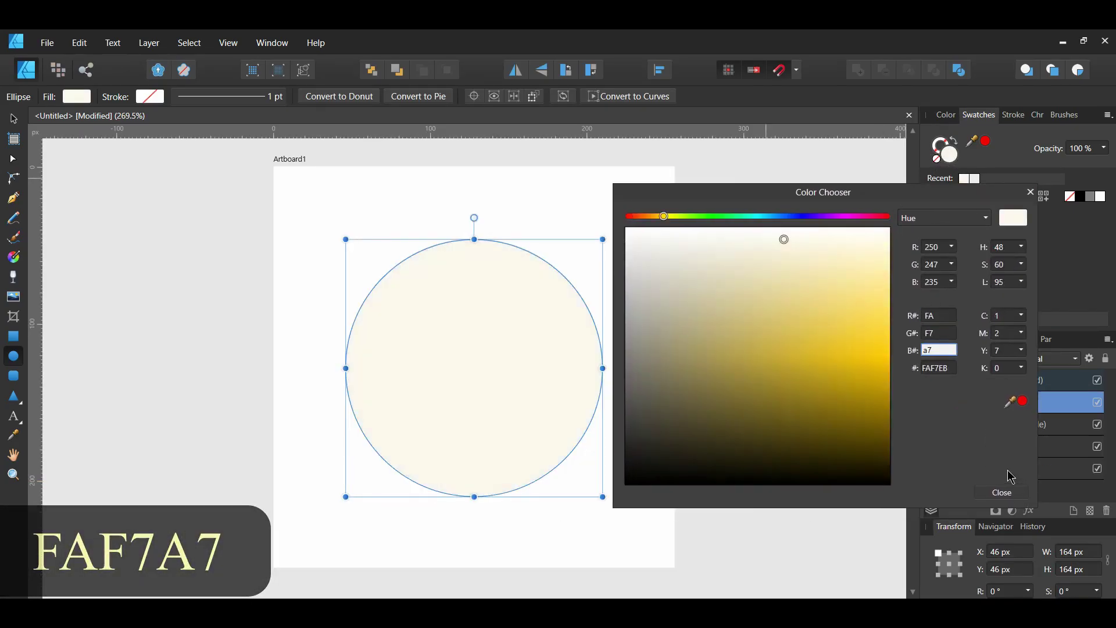
key("Return")
left_click(1001, 492)
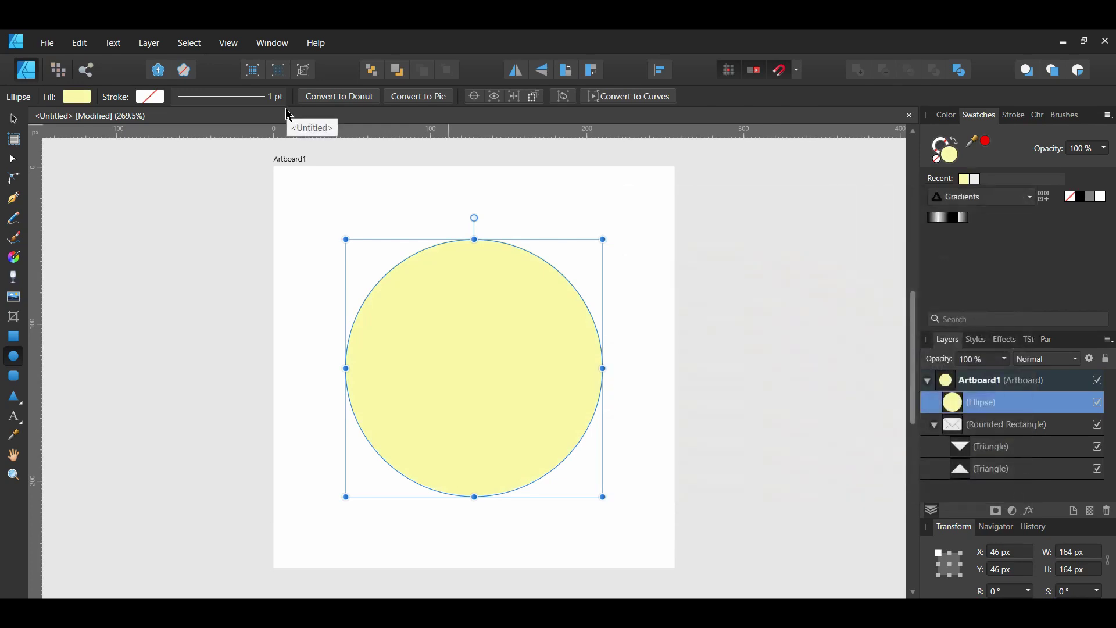
left_click(372, 70)
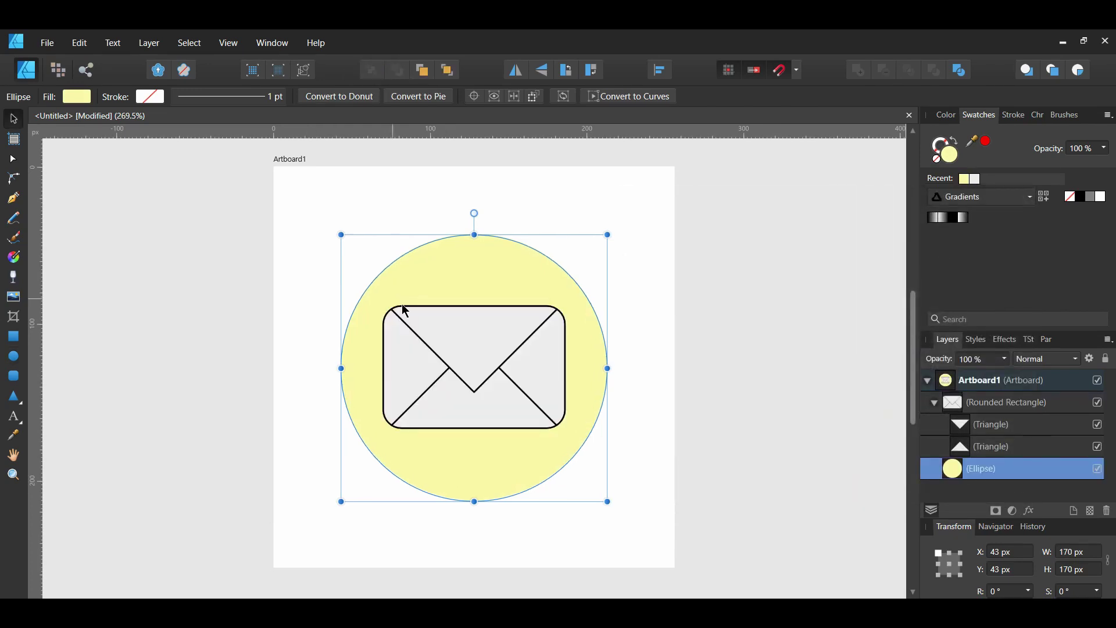
Step: Fill the envelope's upper flap triangle with the colour 2CCBB7
left_click(465, 340)
left_click(465, 340)
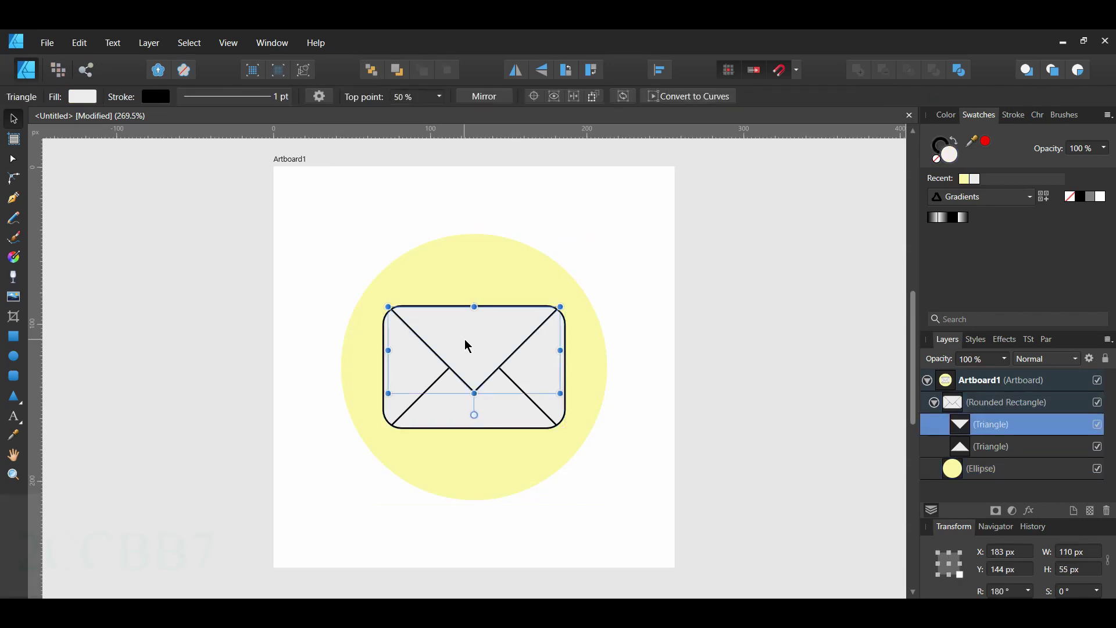
left_click(954, 162)
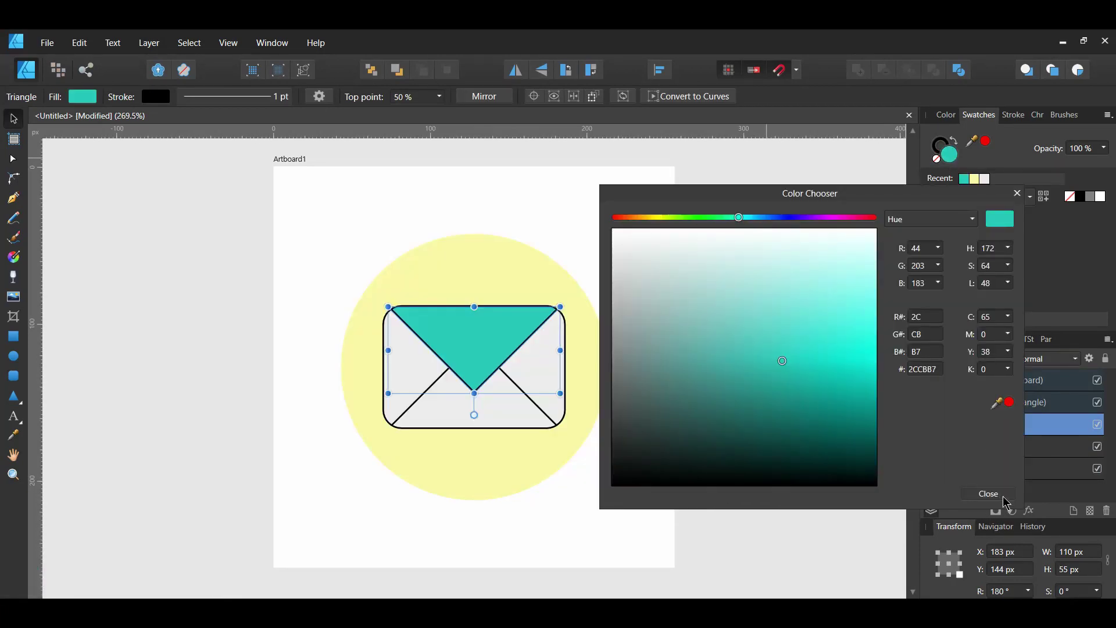
left_click(990, 493)
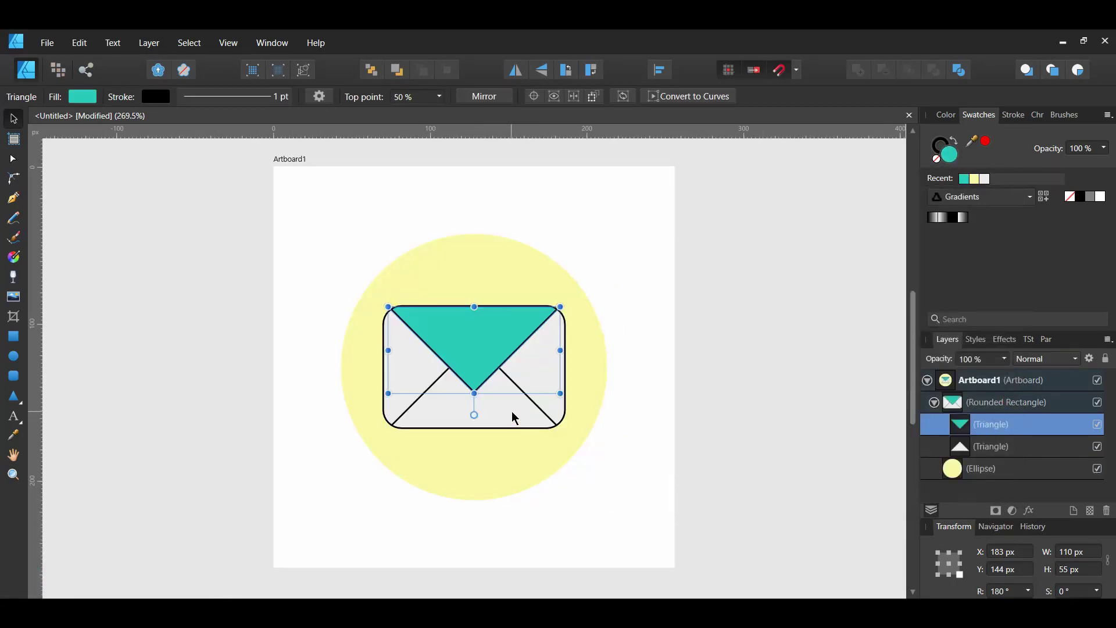
Step: Fill the envelope's lower flap triangle with the colour 78E2D4
left_click(514, 418)
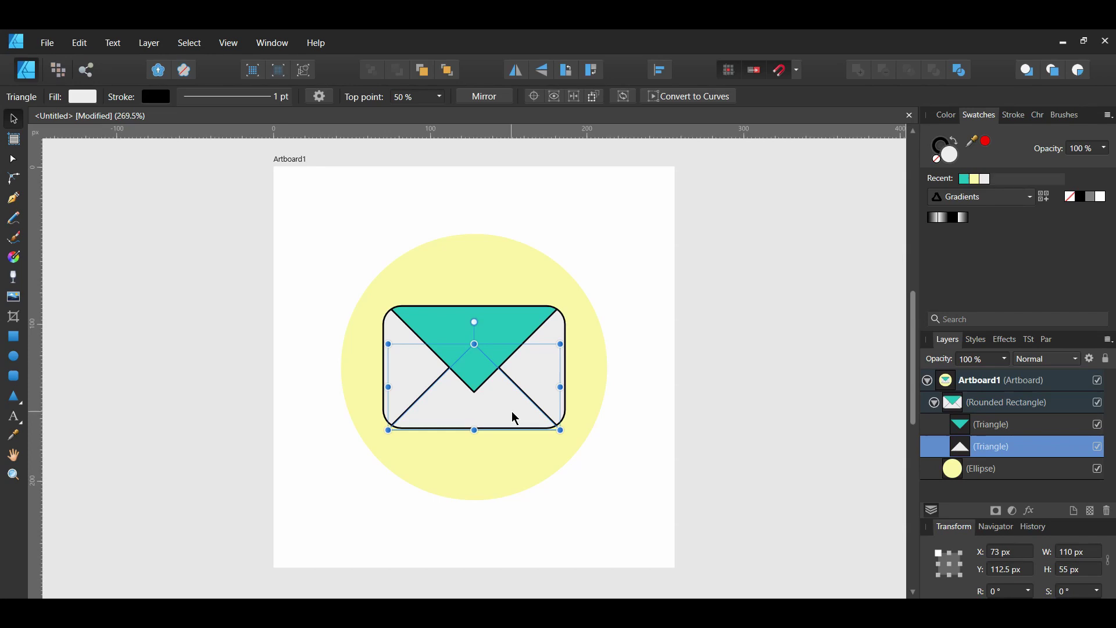
double_click(952, 161)
left_click_drag(628, 168, 820, 200)
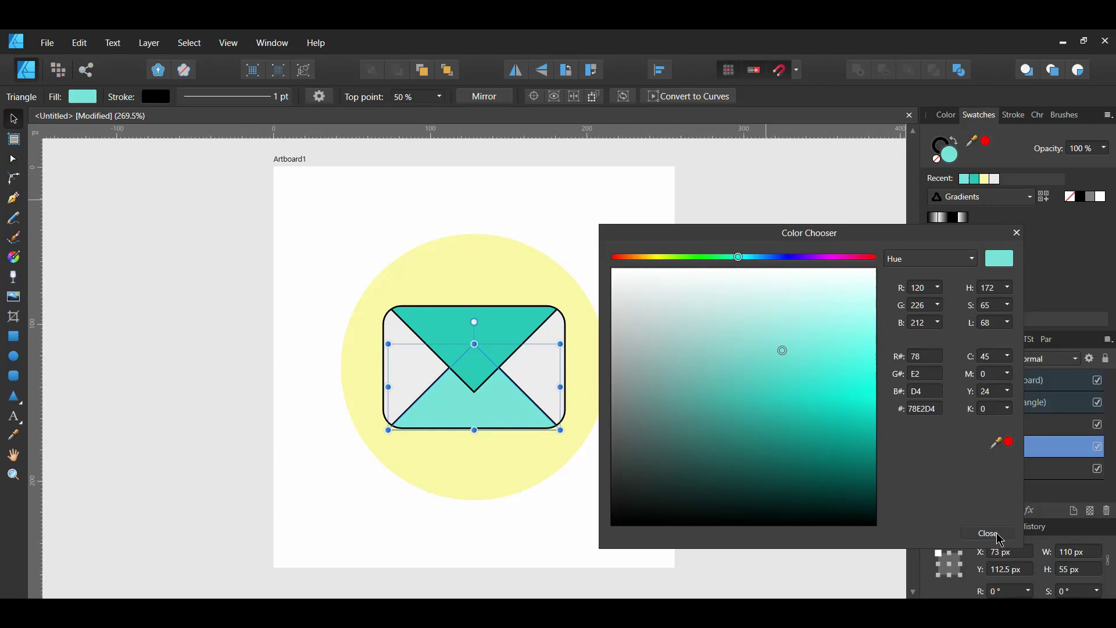
left_click(988, 533)
Step: Fill the envelope's rounded rectangle body with the colour A8ECE3 and deselect it
left_click(997, 407)
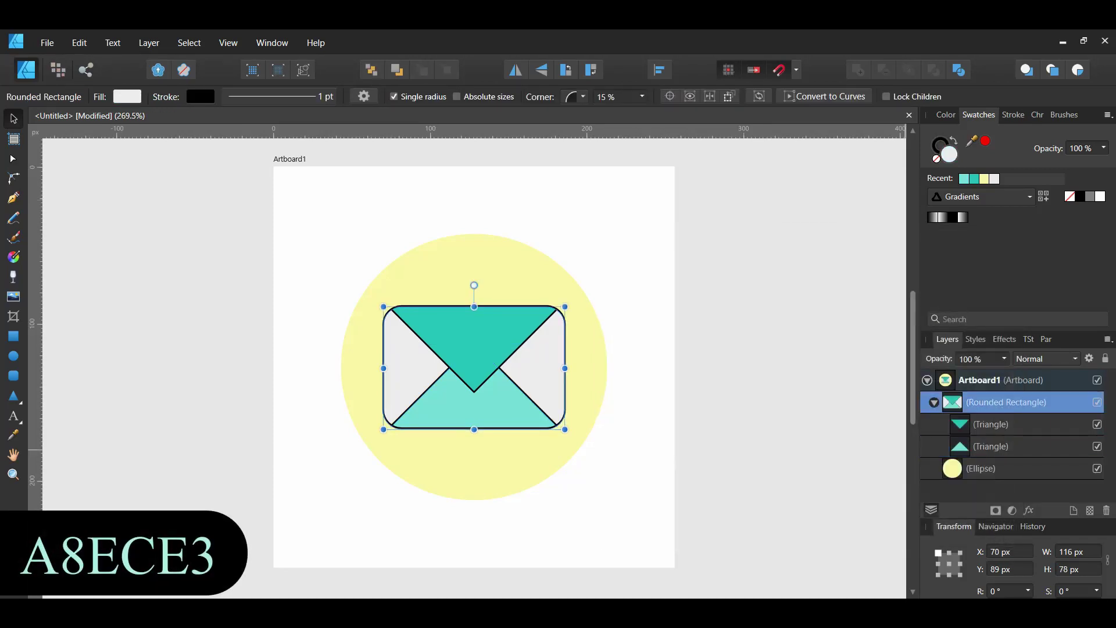
double_click(950, 159)
left_click_drag(570, 170, 755, 190)
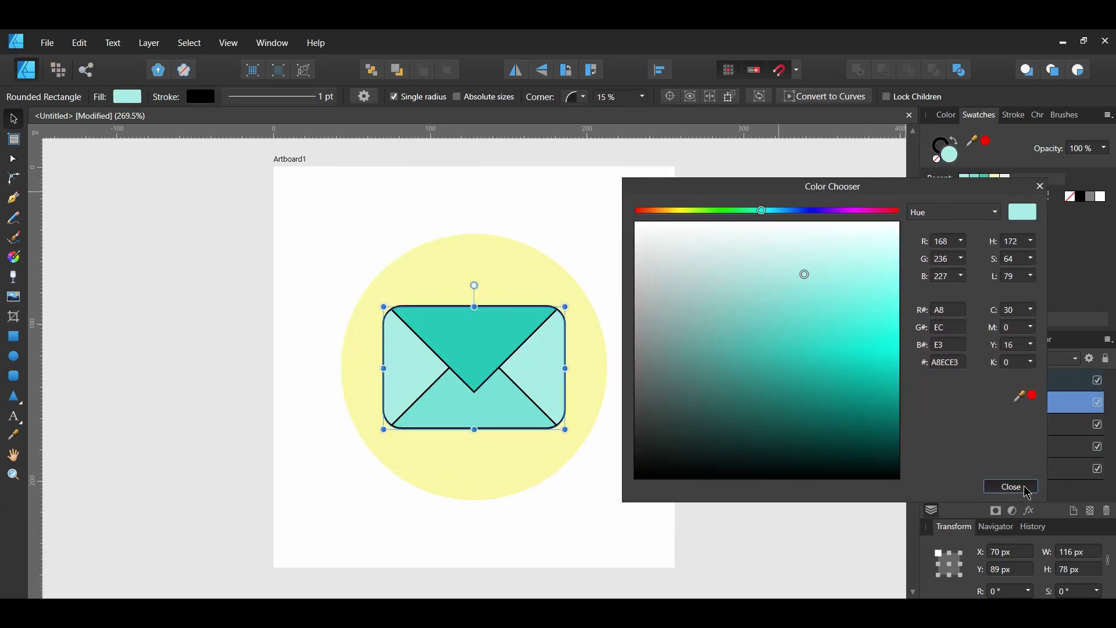
left_click(1026, 486)
key("Escape")
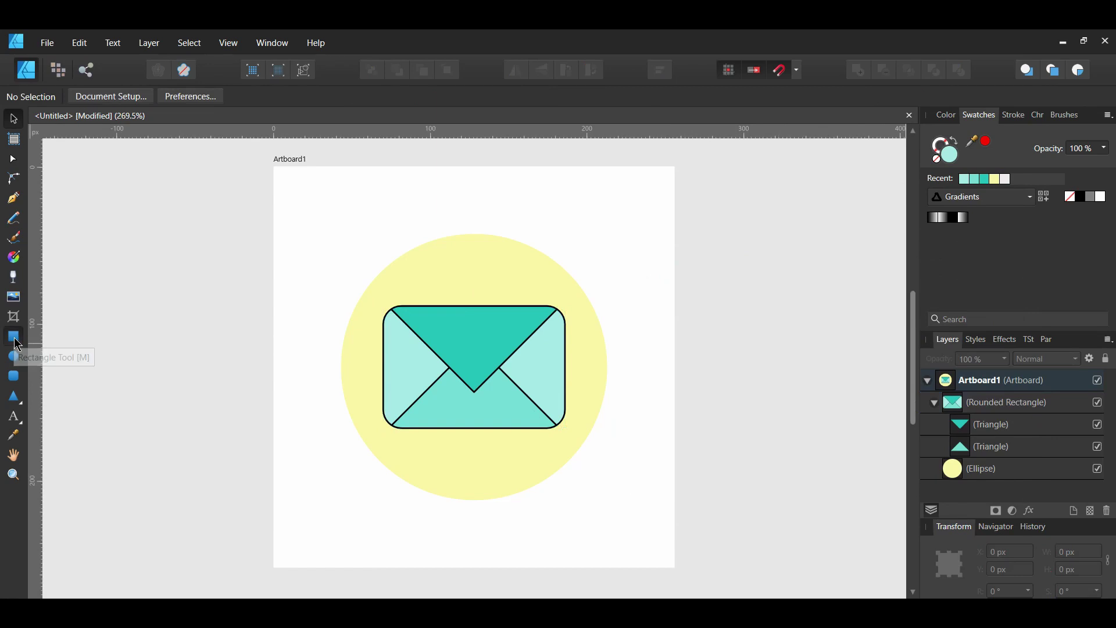
Step: Draw a black rectangle about 88 × 104 px without stroke, starting at the envelope's vertical centre line and covering its right half
left_click(16, 342)
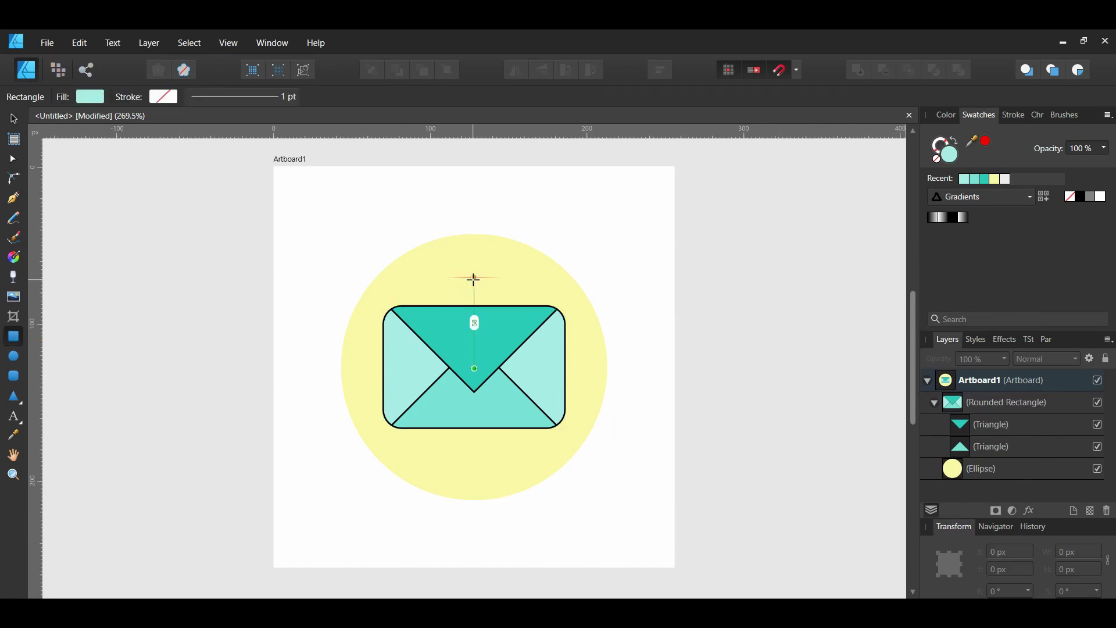
left_click_drag(474, 279, 612, 440)
left_click(1083, 198)
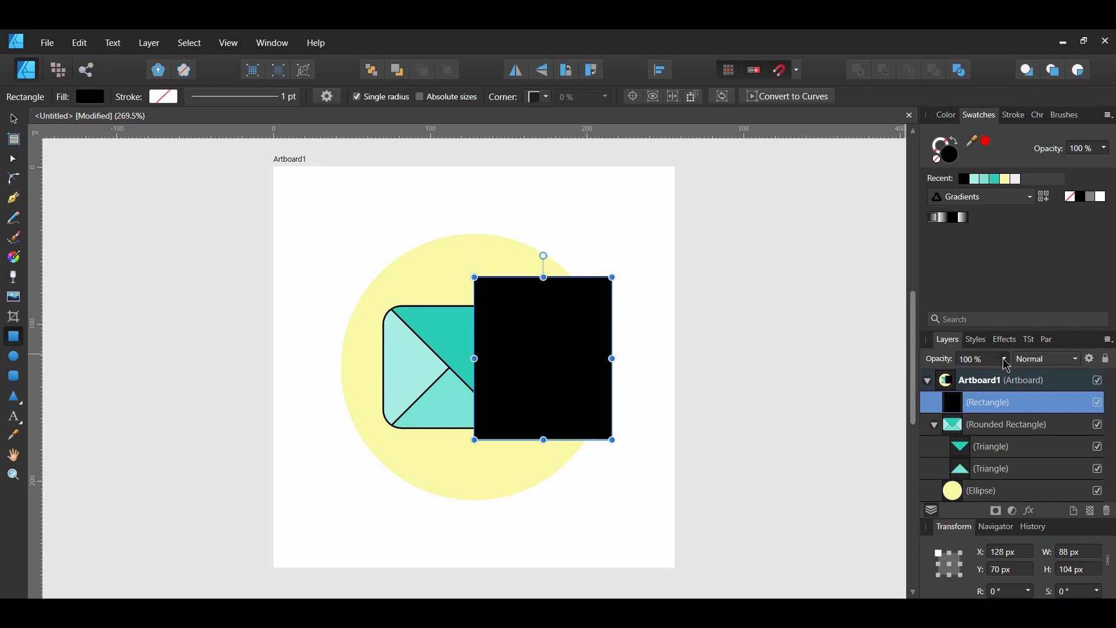
Step: Set the black rectangle's opacity to 5 % and clip it inside the envelope's rounded rectangle
left_click_drag(1009, 379, 908, 379)
left_click(976, 357)
type("5")
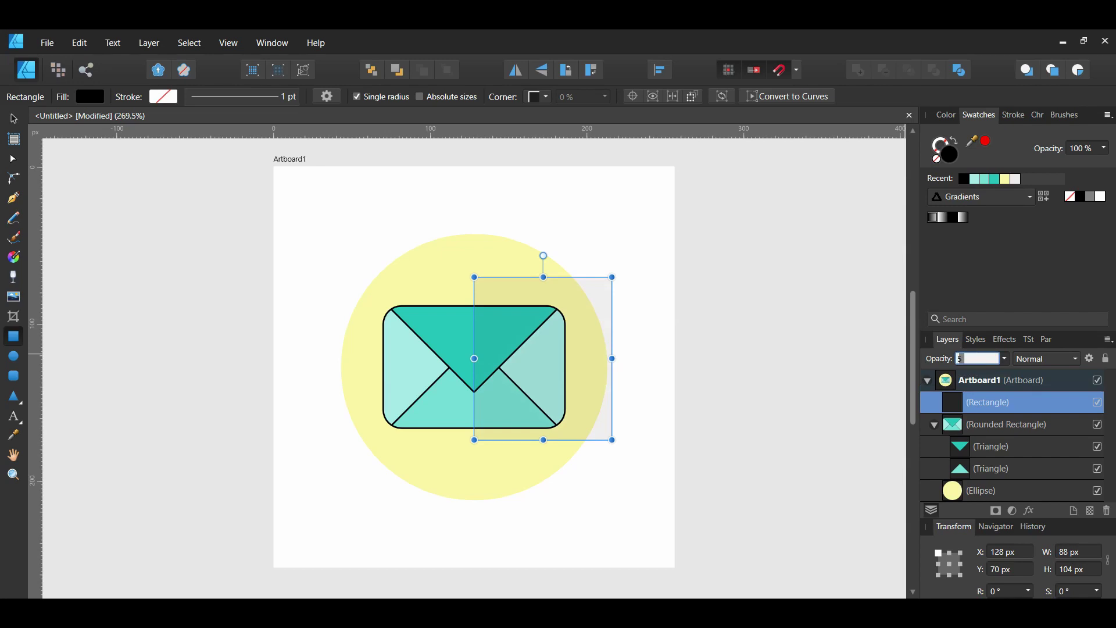
key("Return")
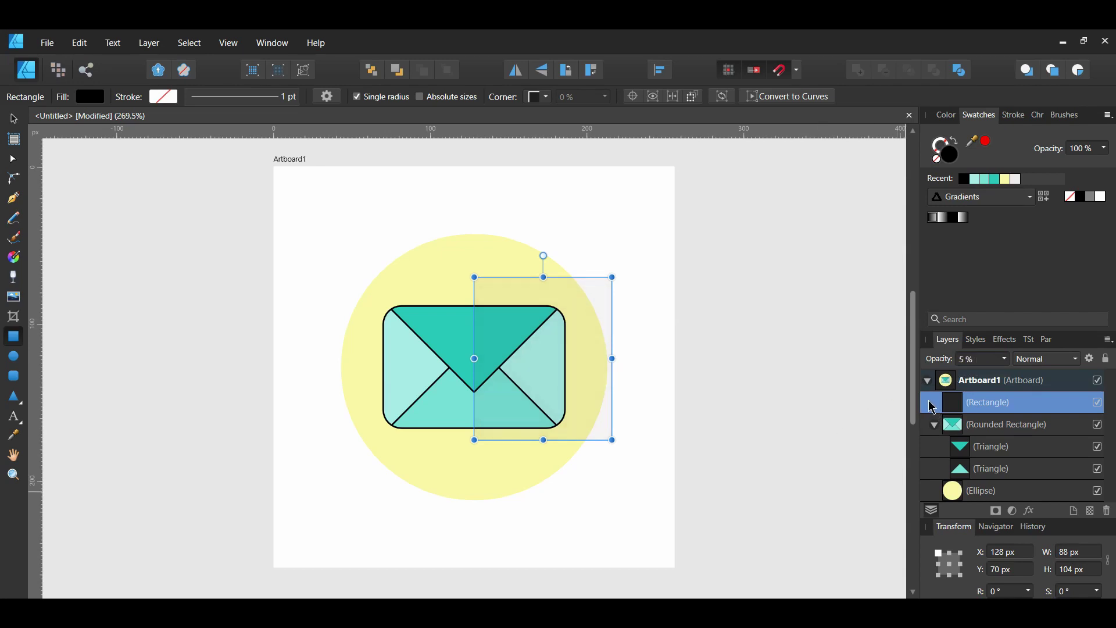
left_click_drag(931, 406, 982, 439)
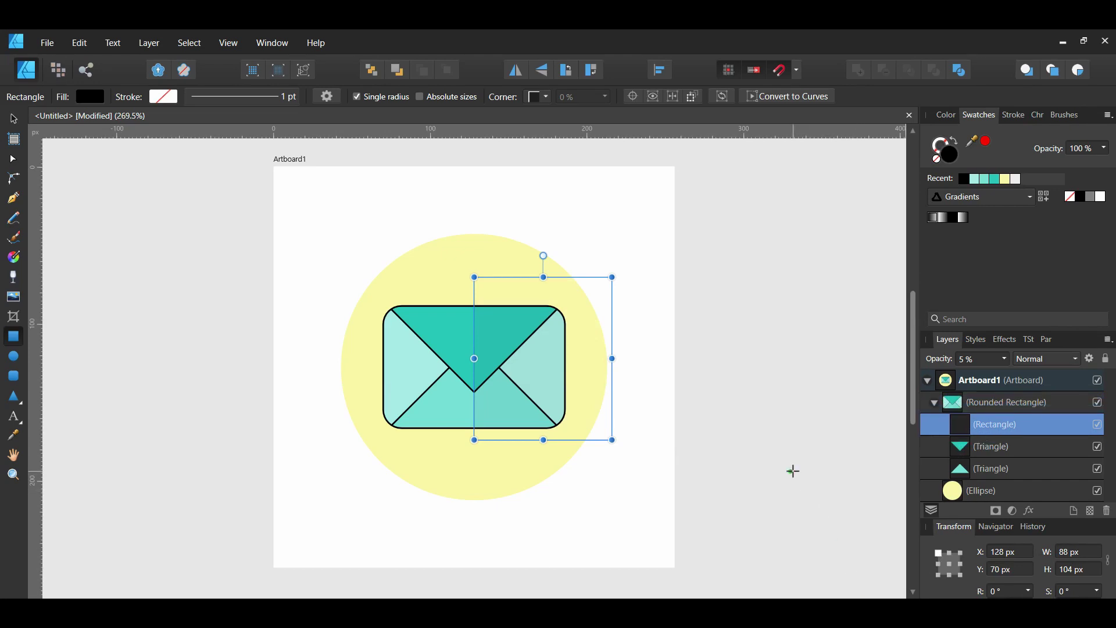
key("v")
key("ctrl+d")
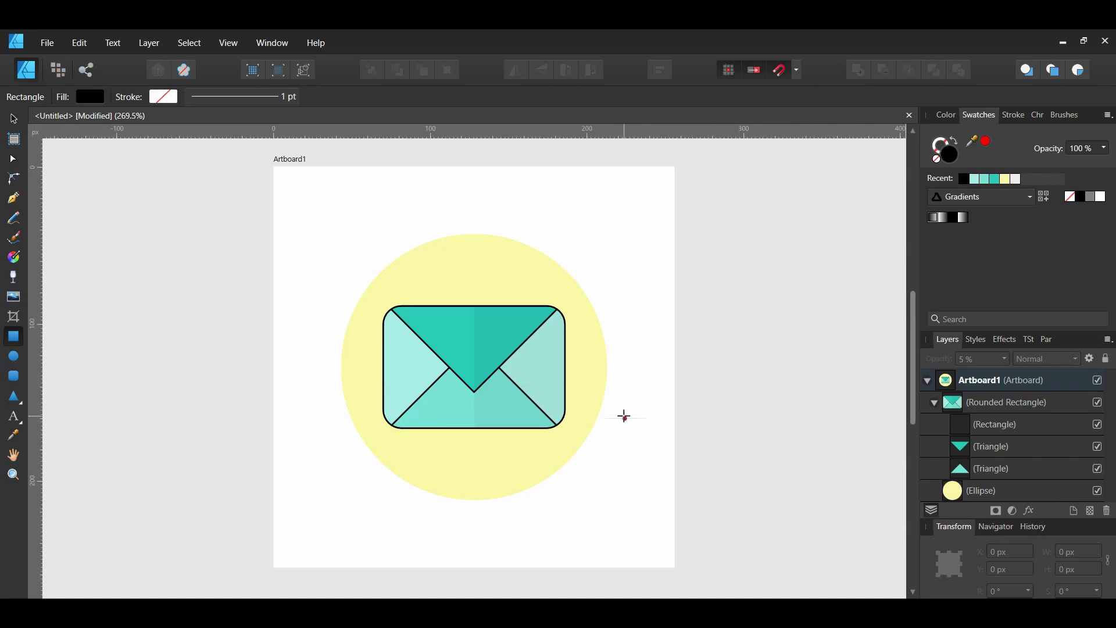
Step: Draw a second black rectangle about 108 × 106 px beside the circle's lower right and clip it inside the yellow circle
left_click_drag(607, 383, 776, 548)
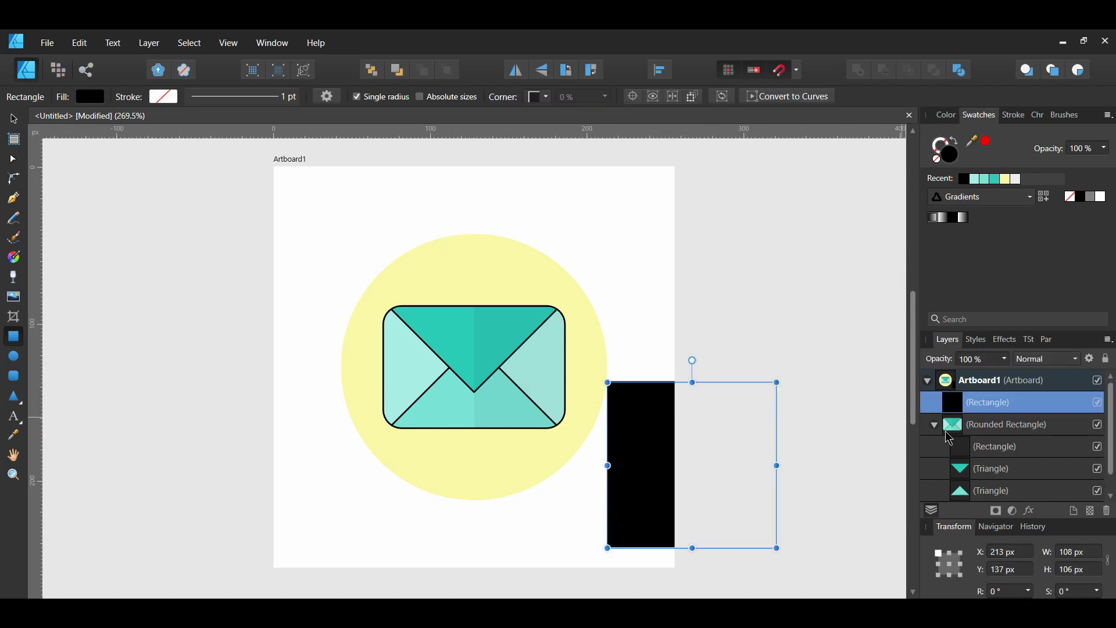
left_click(934, 425)
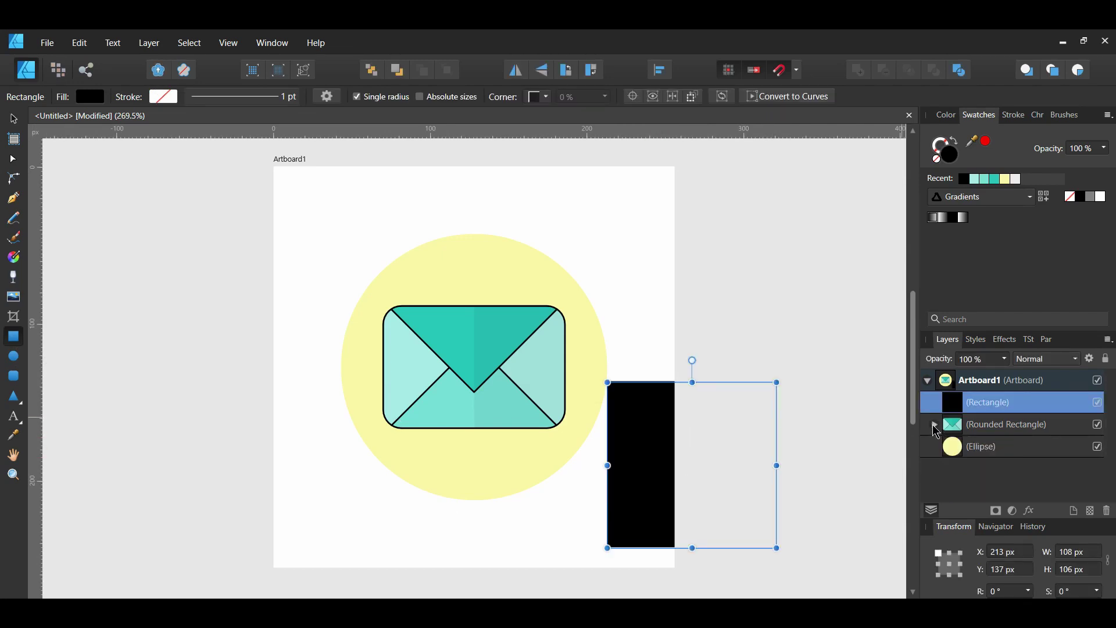
left_click_drag(931, 407, 1002, 452)
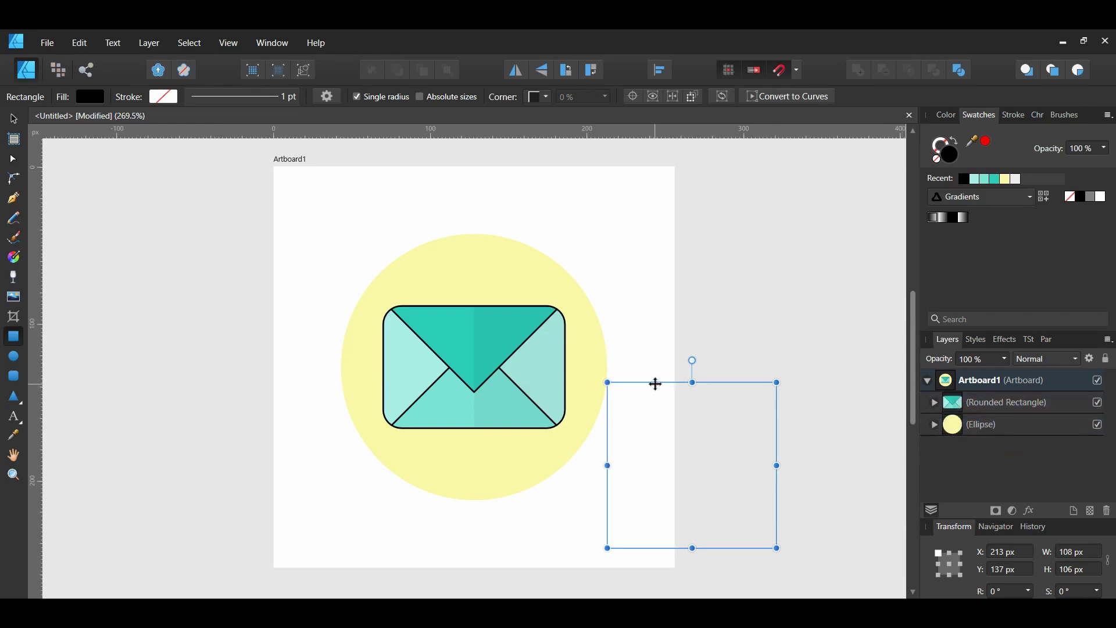
Step: Move the clipped rectangle over the circle's lower-right area, to about X 159 px, Y 134 px, and set its opacity to 5 %
left_click_drag(656, 381, 576, 379)
left_click(986, 358)
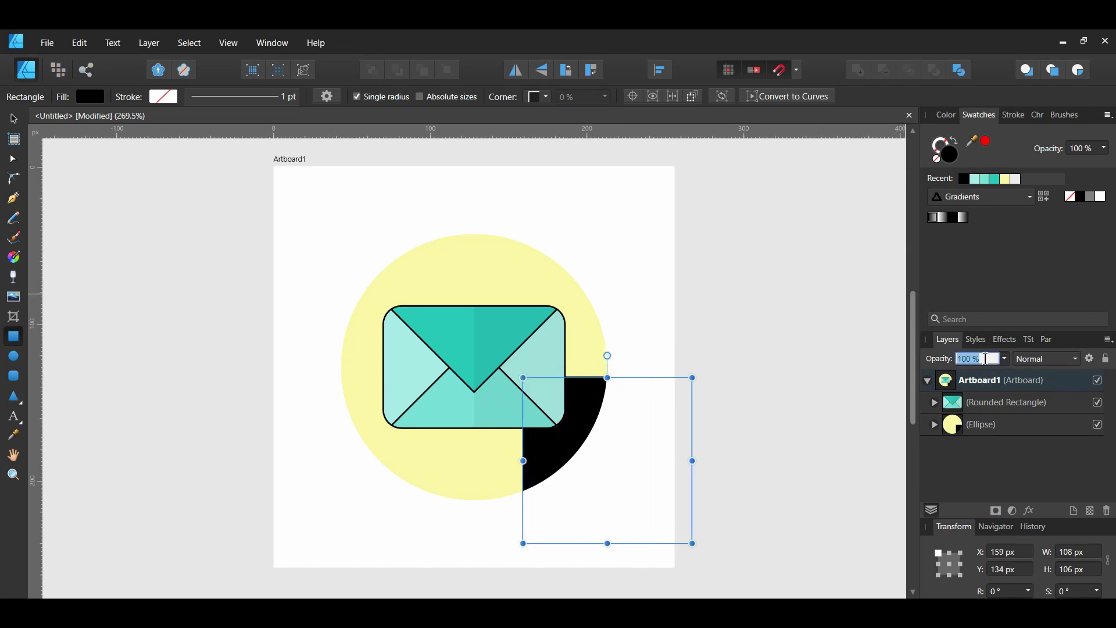
type("5")
key("Return")
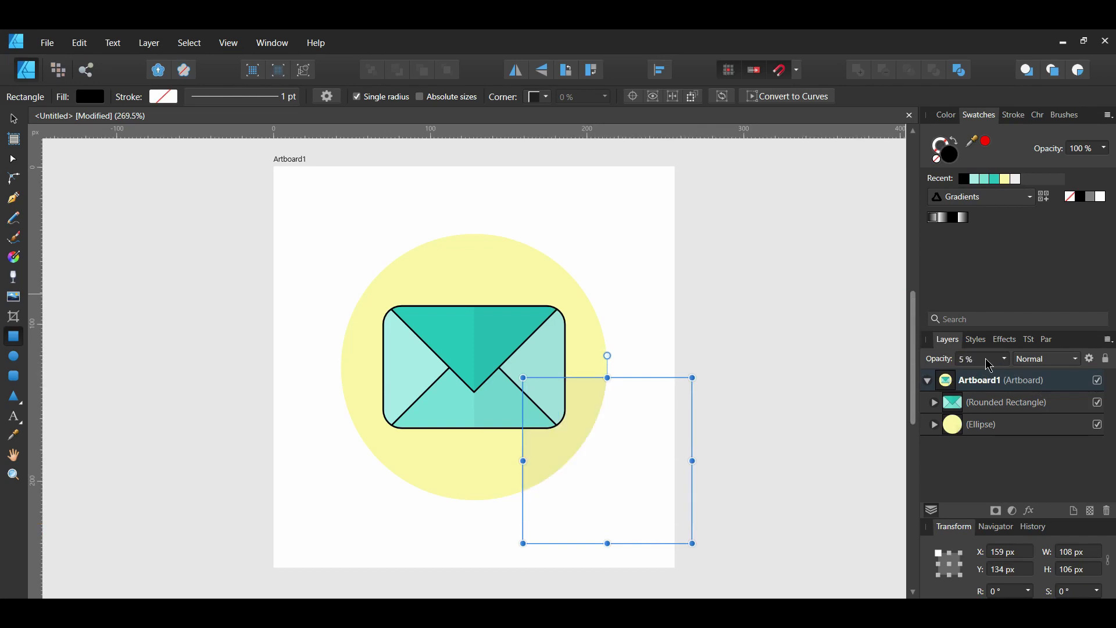
Step: Convert the rectangle inside the circle to curves and rotate it to 45°
left_click(934, 424)
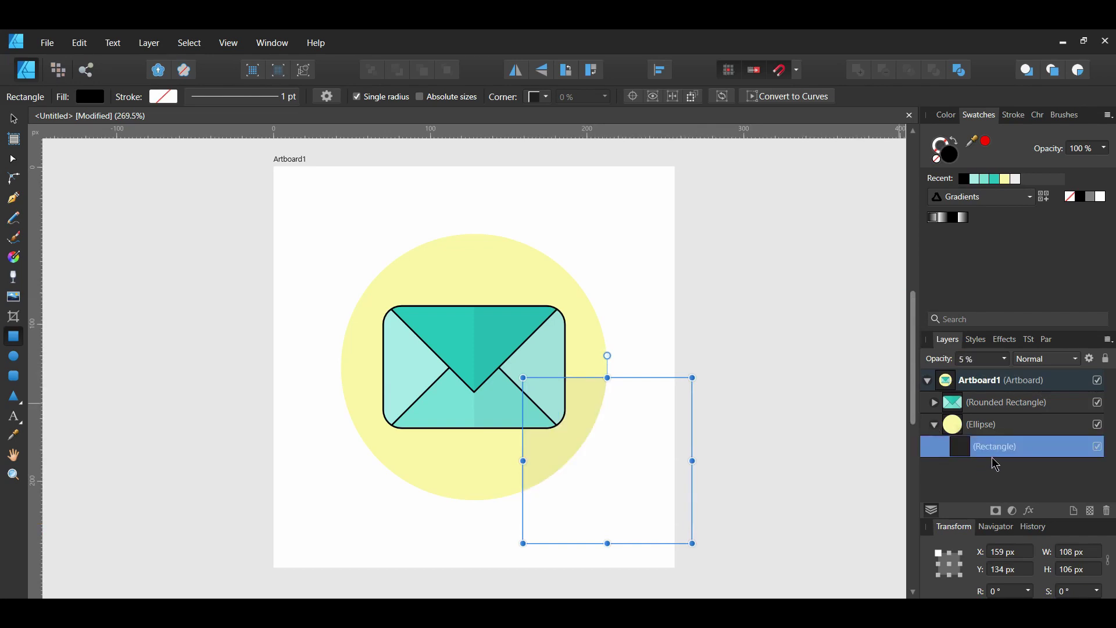
left_click(793, 102)
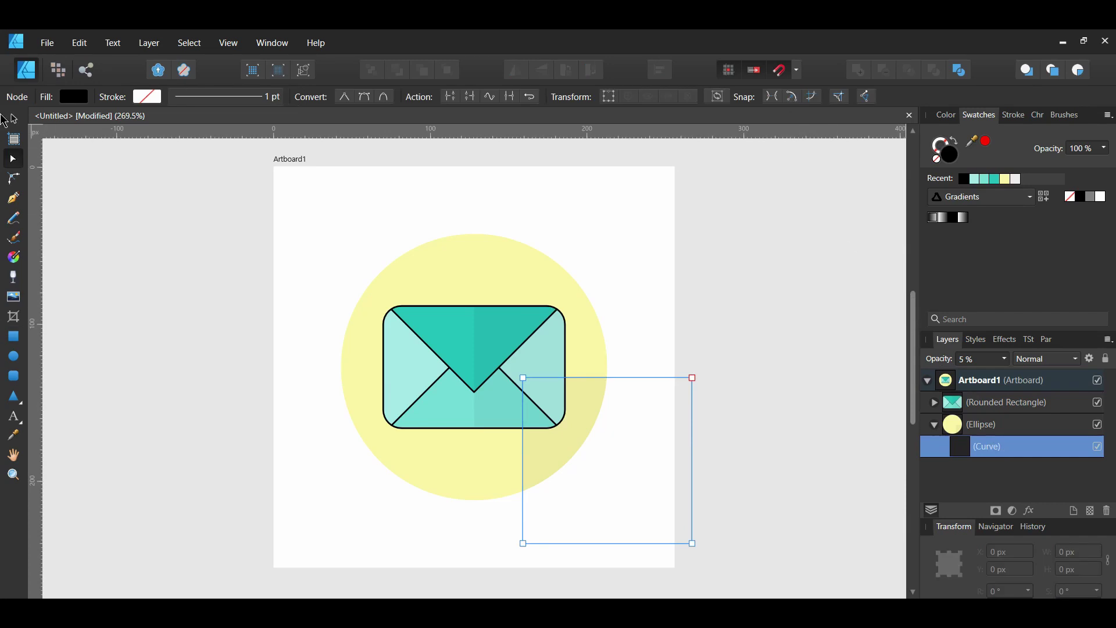
left_click(14, 119)
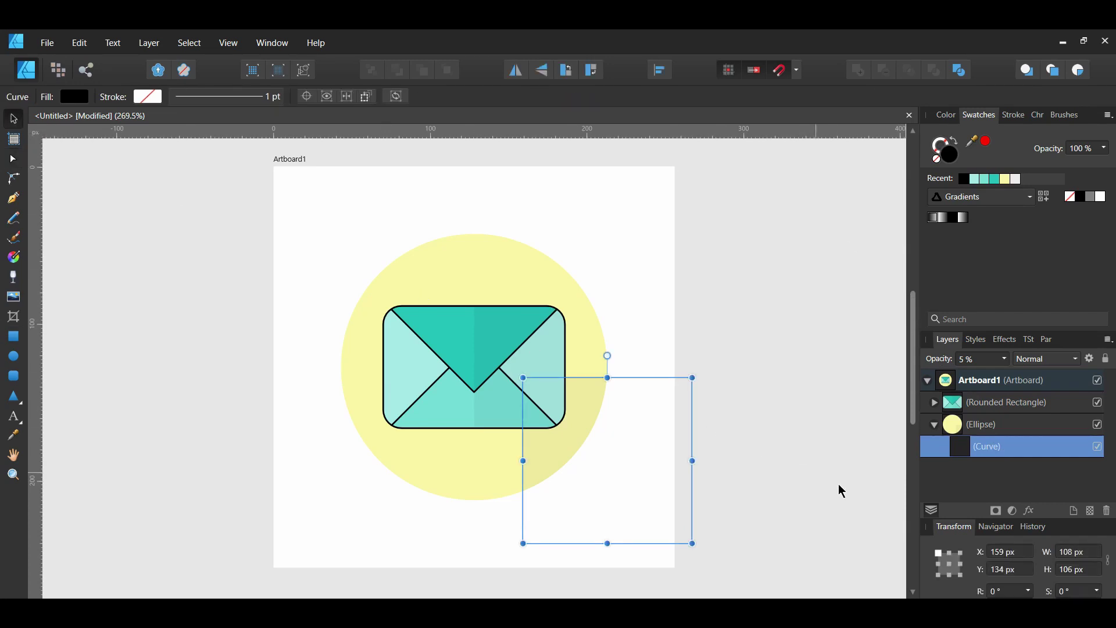
left_click(1005, 590)
type("45")
key("Return")
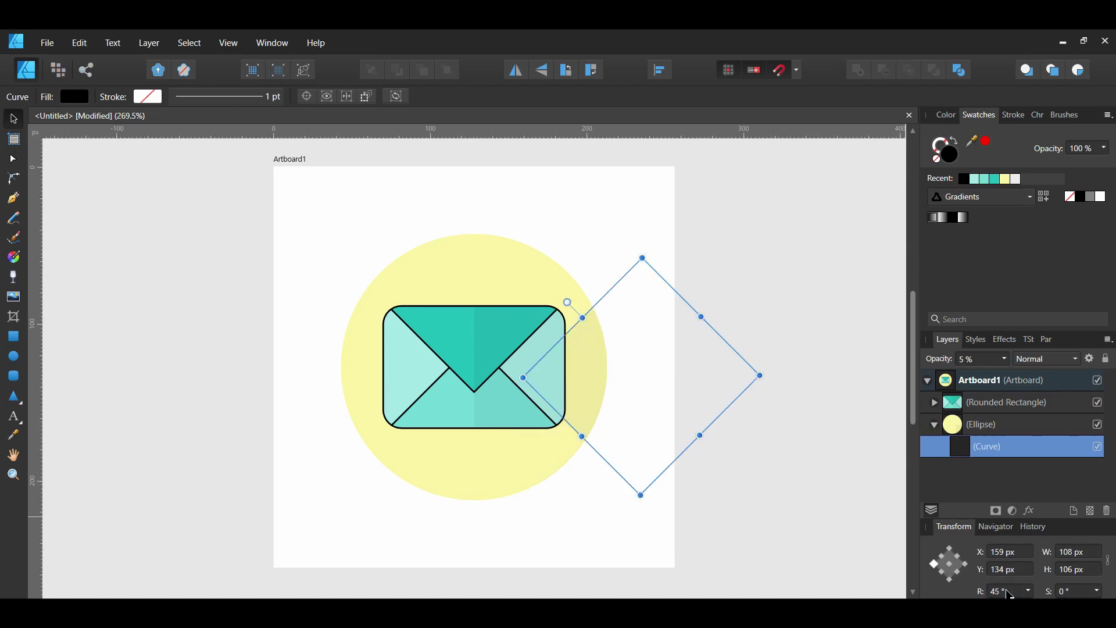
Step: Shape the envelope's cast shadow by moving the curve's upper node to about (176, 94) px and its left node to about (137, 164) px
left_click(14, 160)
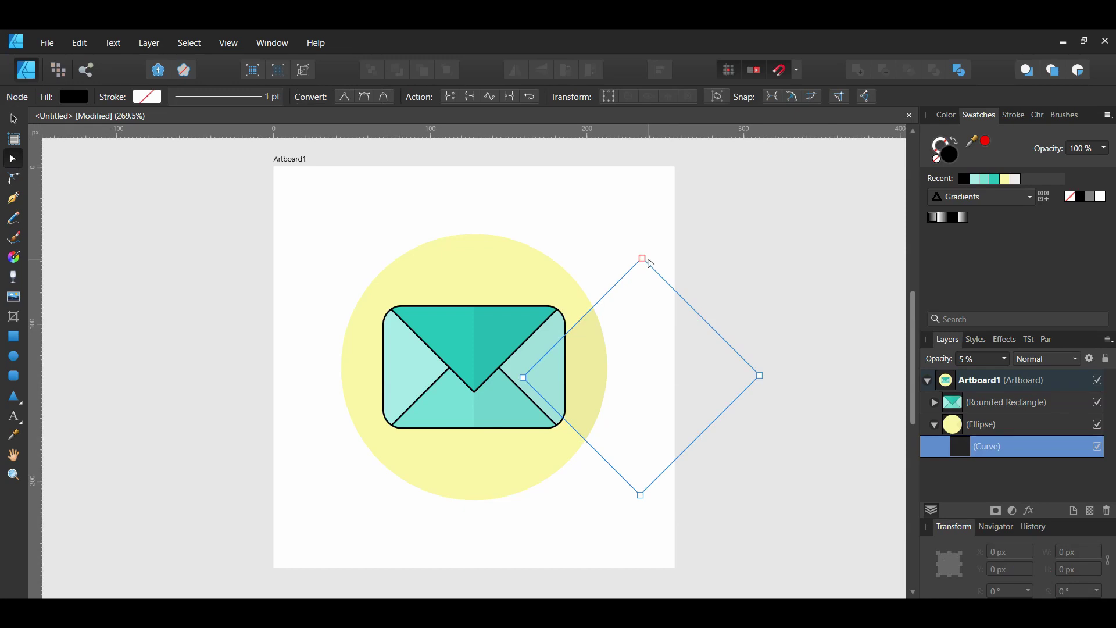
left_click_drag(644, 259, 550, 316)
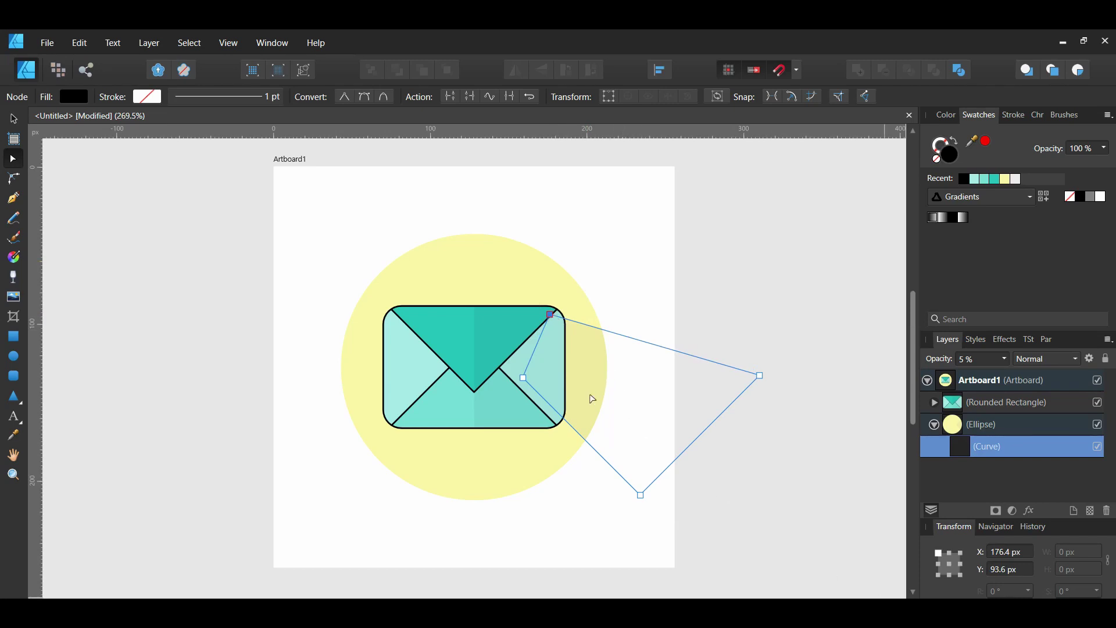
left_click(523, 379)
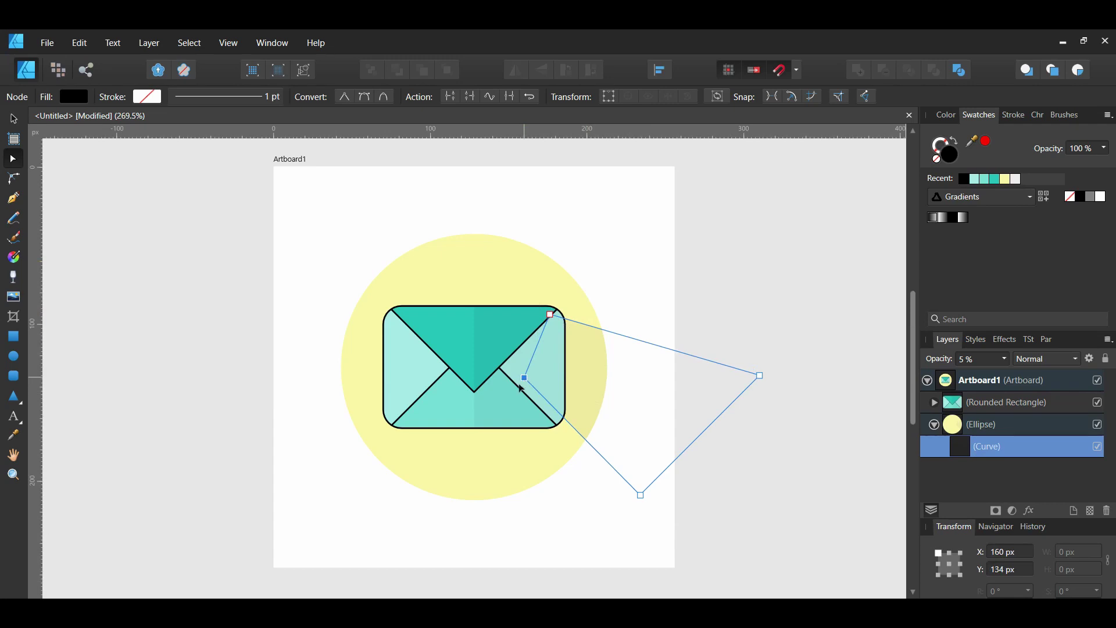
left_click_drag(523, 380, 489, 427)
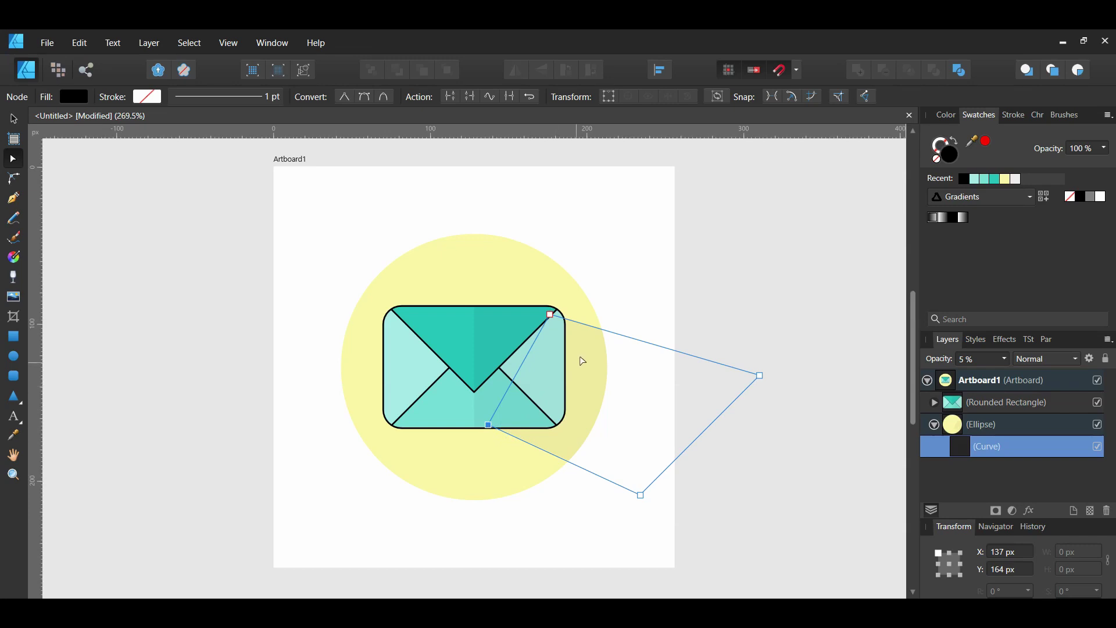
Step: Group the envelope and the yellow circle together, then deselect the group
key("v")
key("ctrl+a")
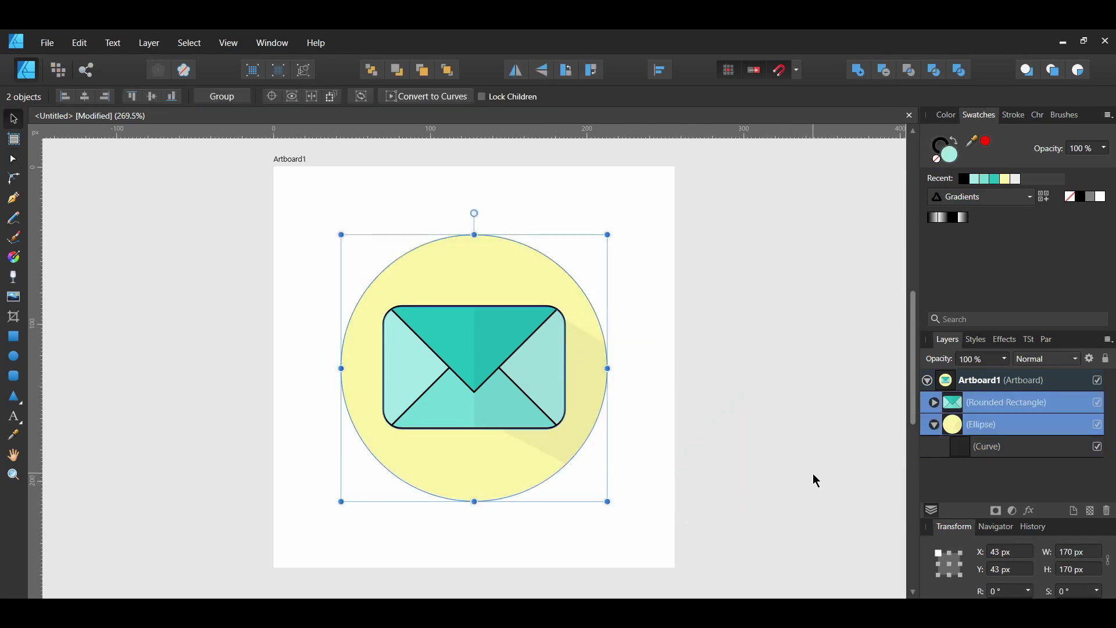
key("ctrl+g")
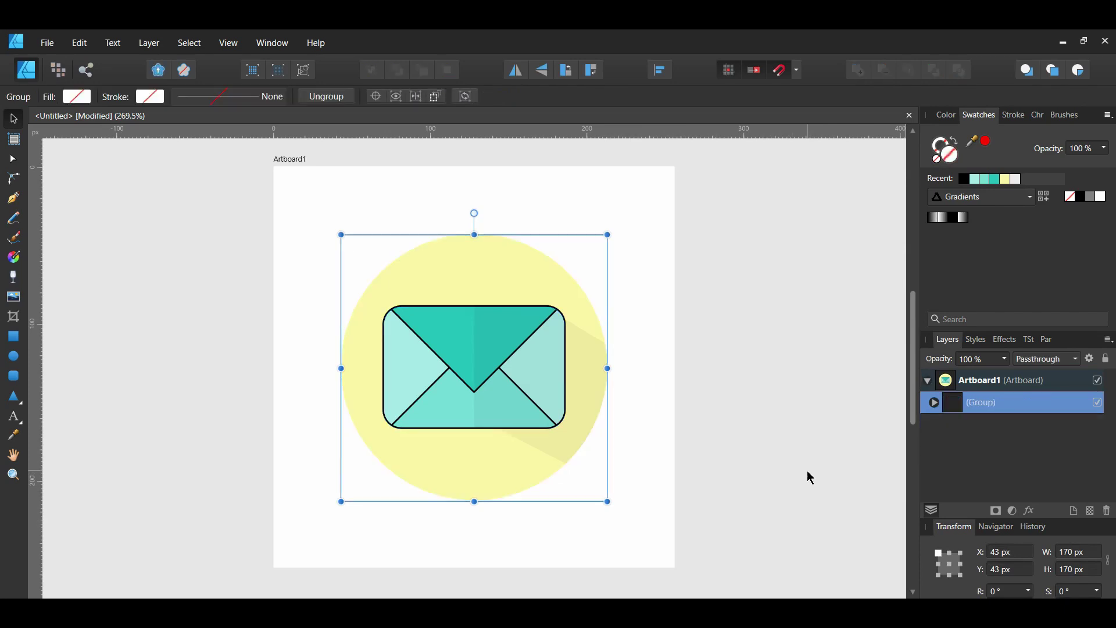
left_click(643, 529)
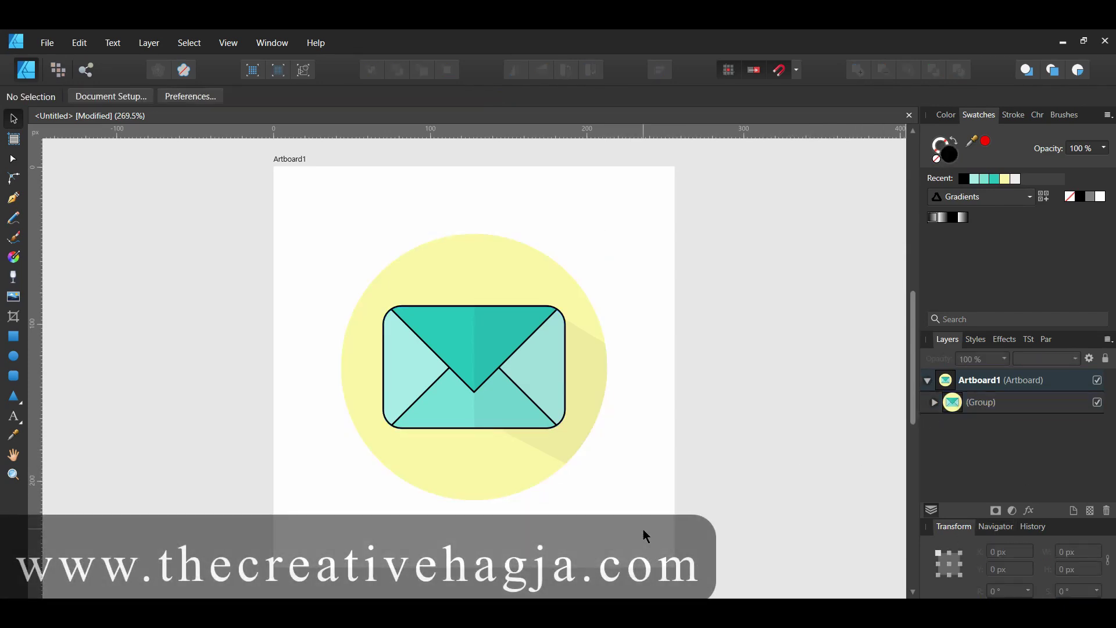